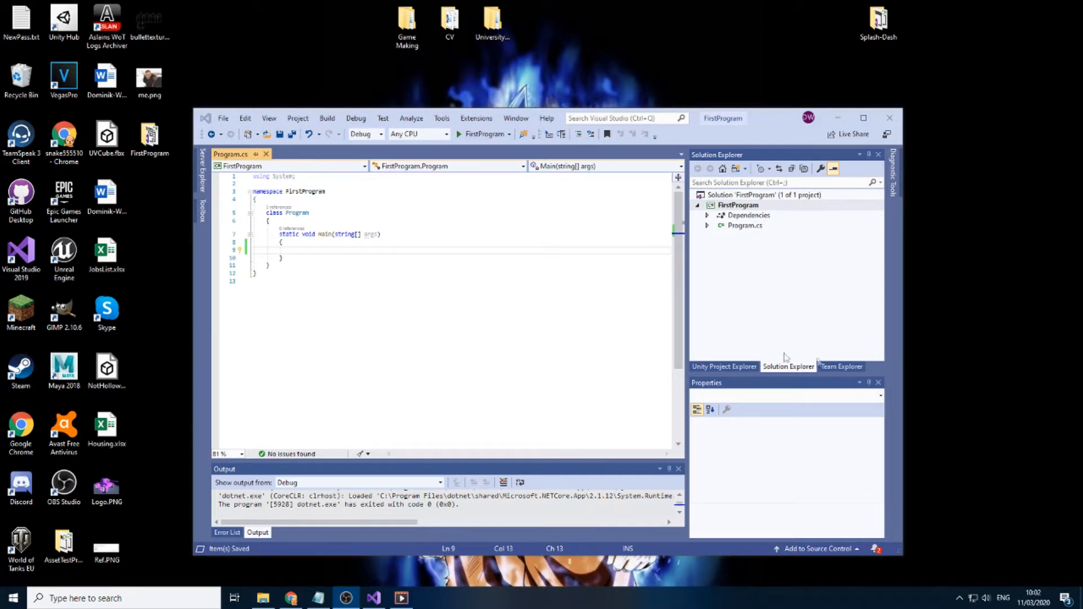
Replace the comment in Main with //Input output and variables., save Program.cs and run it with F5
click(309, 248)
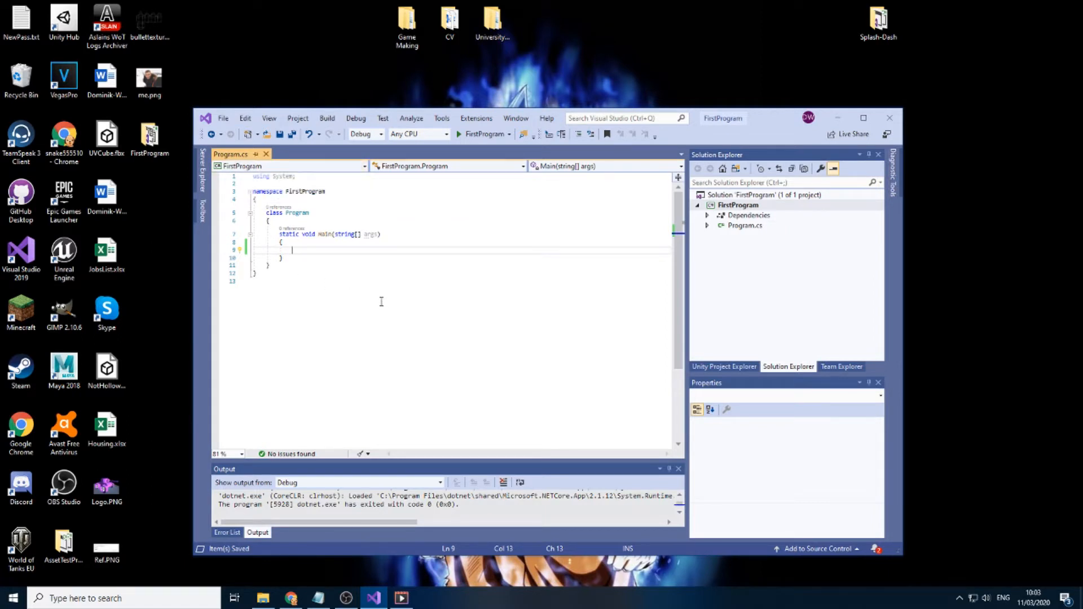
text(//c# )
text(visual)
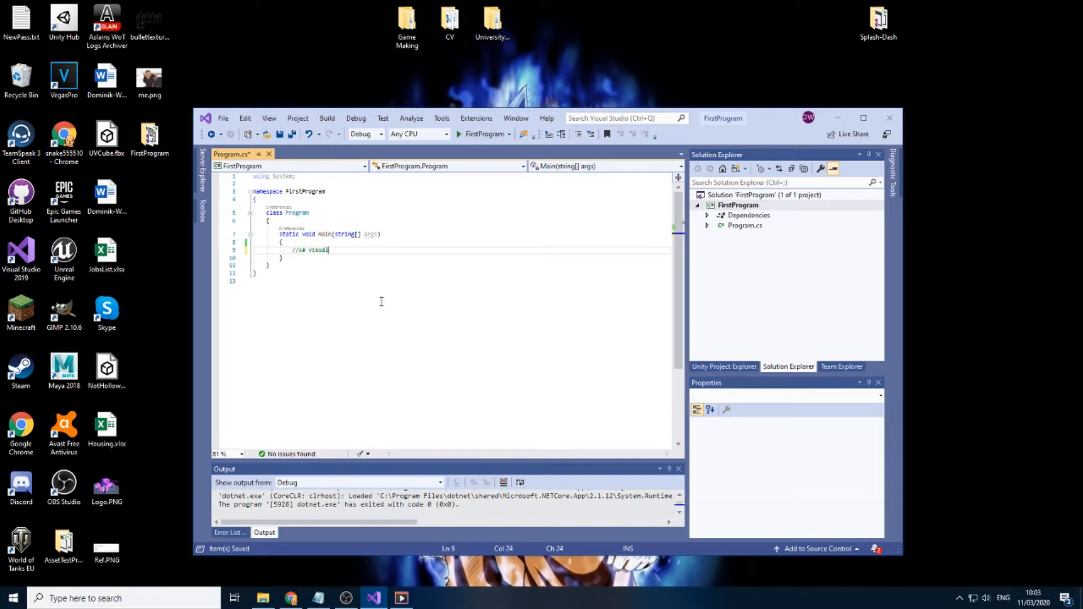
text( studio)
drag(353, 250, 292, 250)
key(BackSpace)
text(Inpuyt)
text( output)
text( and variables.)
key(Return)
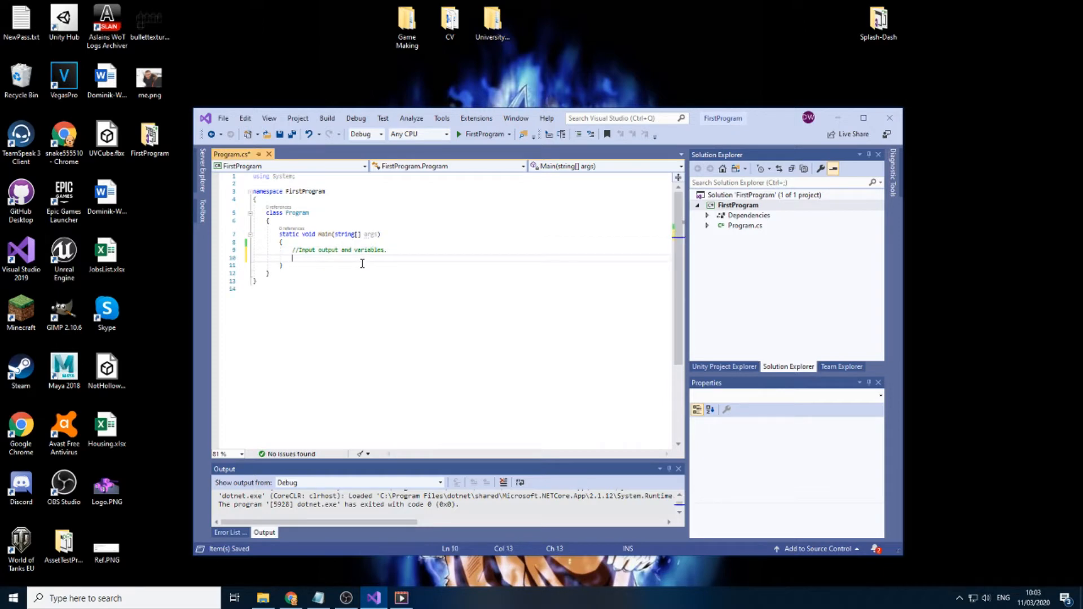
key(ctrl+s)
key(F5)
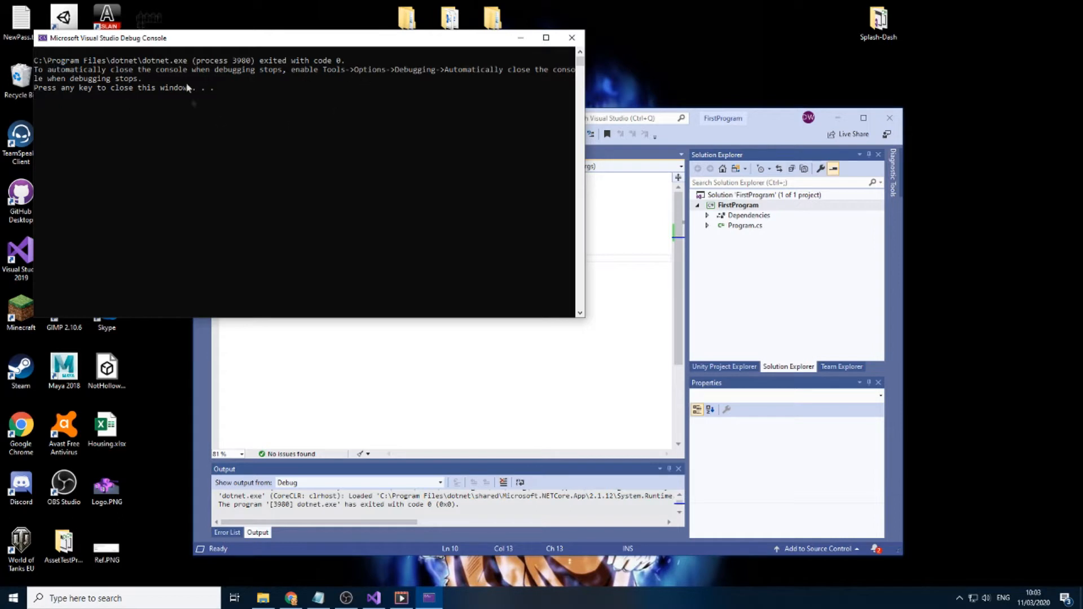
click(572, 38)
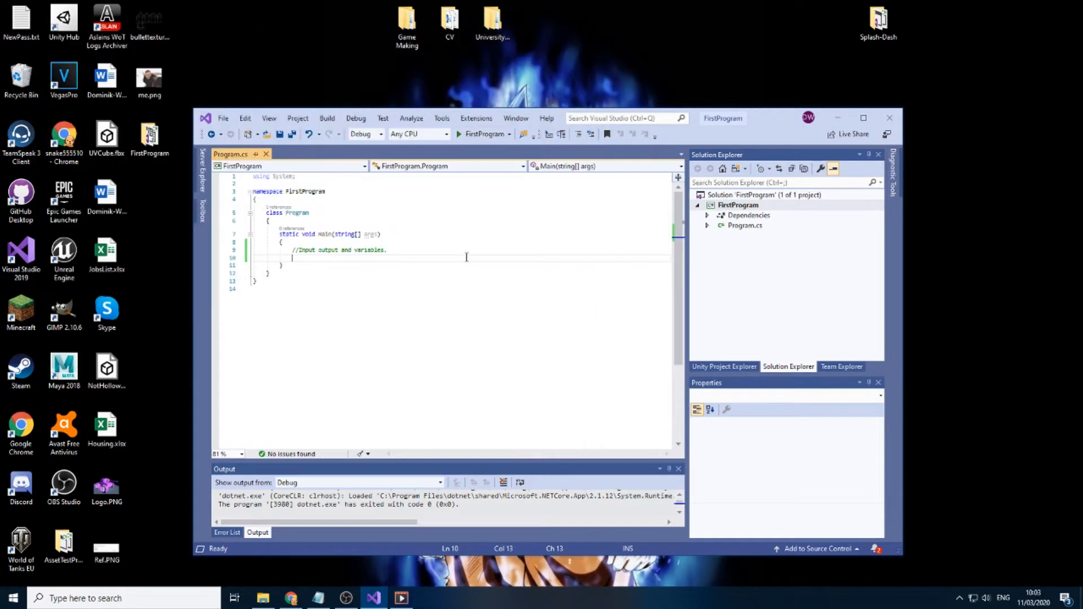
text(Console.)
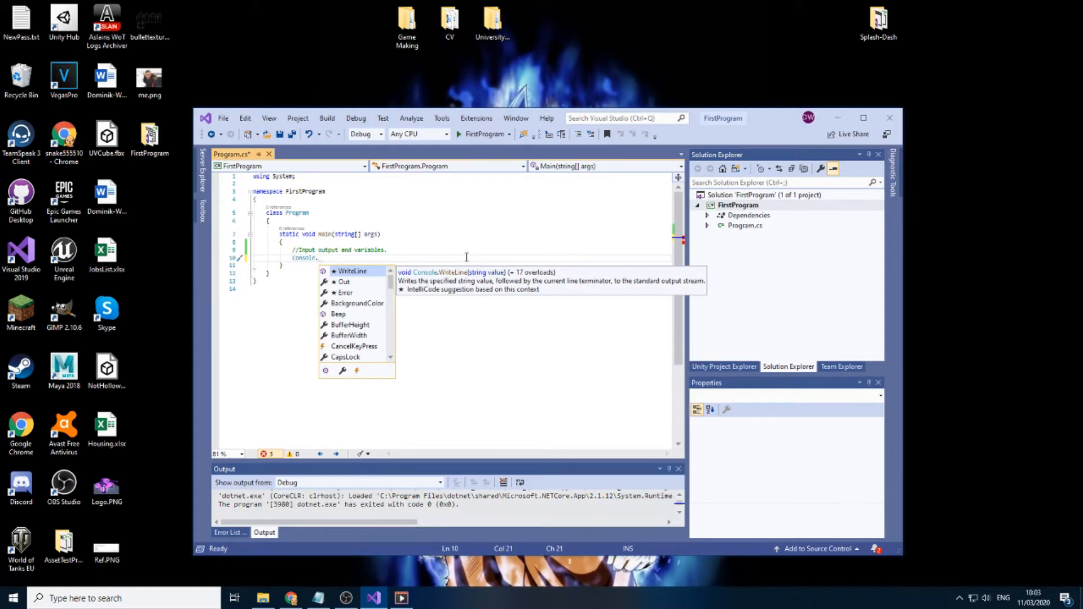
text(WriteLine("")
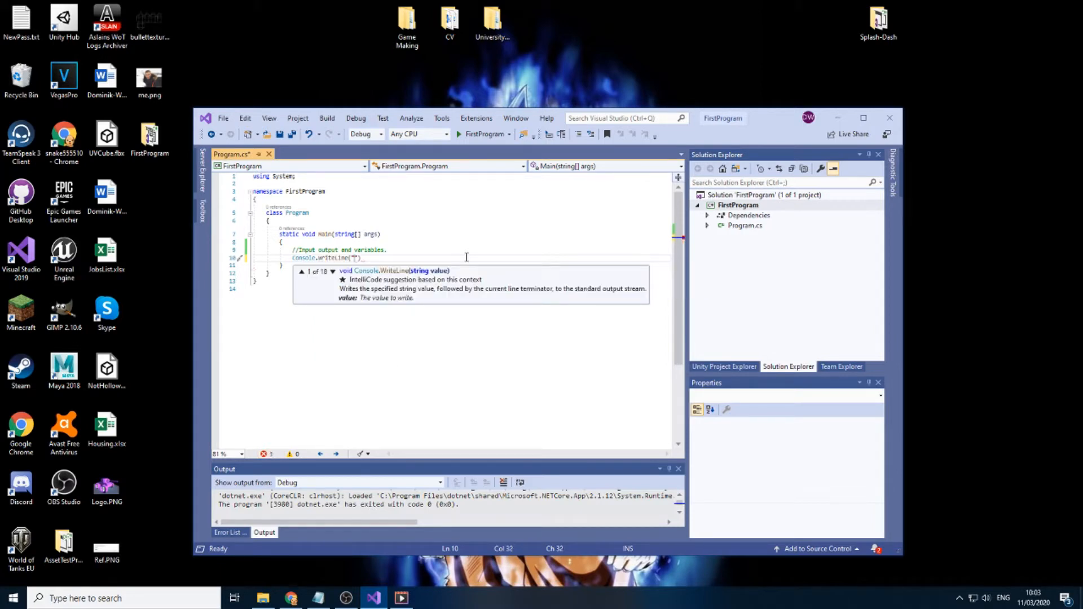
text(Hello)
text( World"))
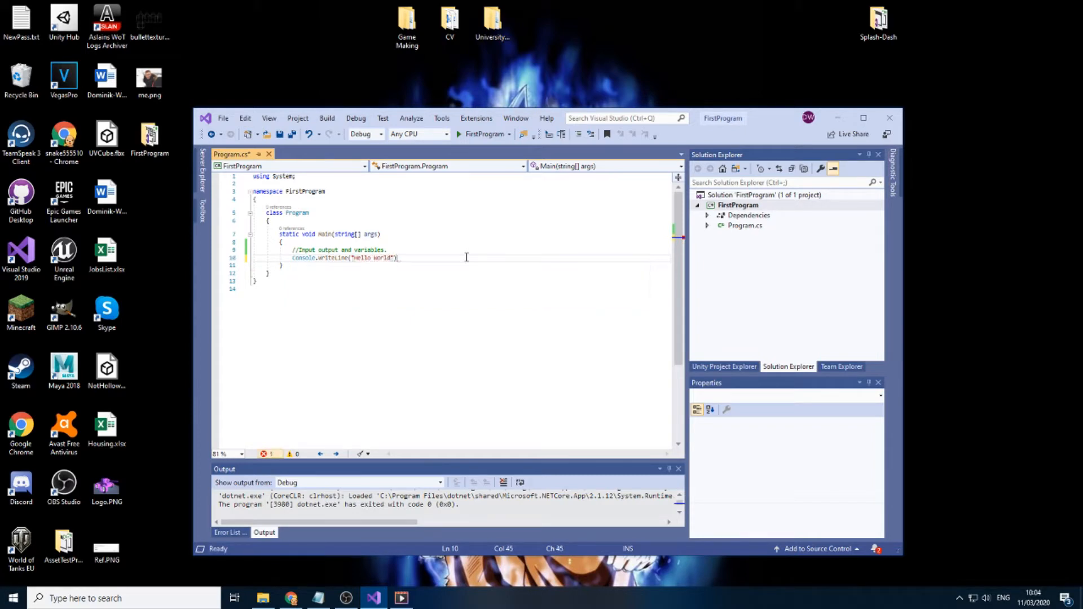
text(;l)
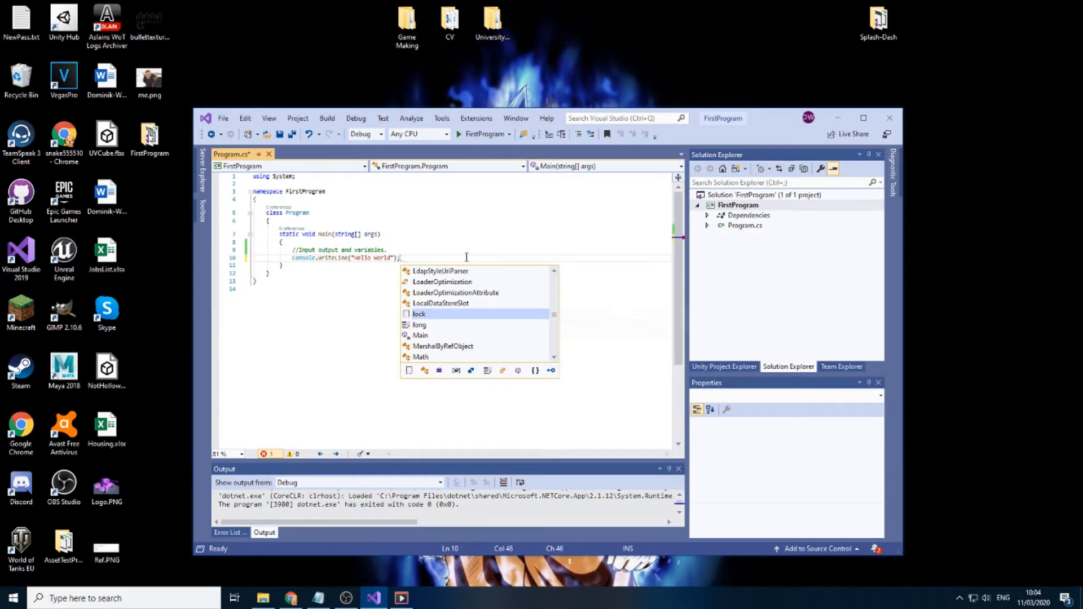
Finish Console.WriteLine("Hello World"); on line 10, save and run it to print Hello World
key(BackSpace)
key(ctrl+s)
click(450, 274)
key(F5)
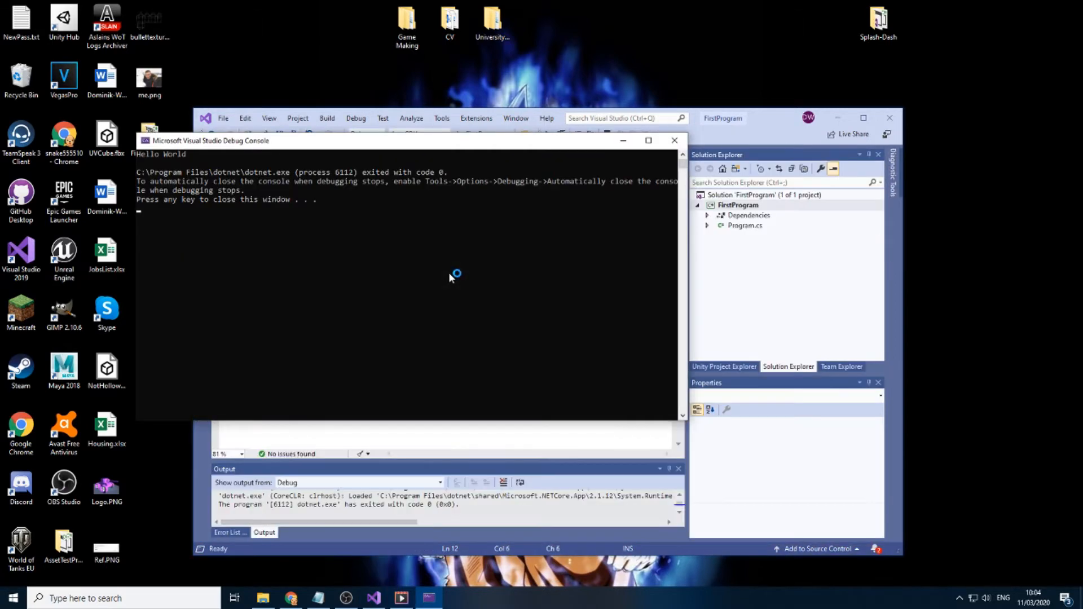
Close the console and duplicate the Hello World WriteLine line with Ctrl+D
click(674, 140)
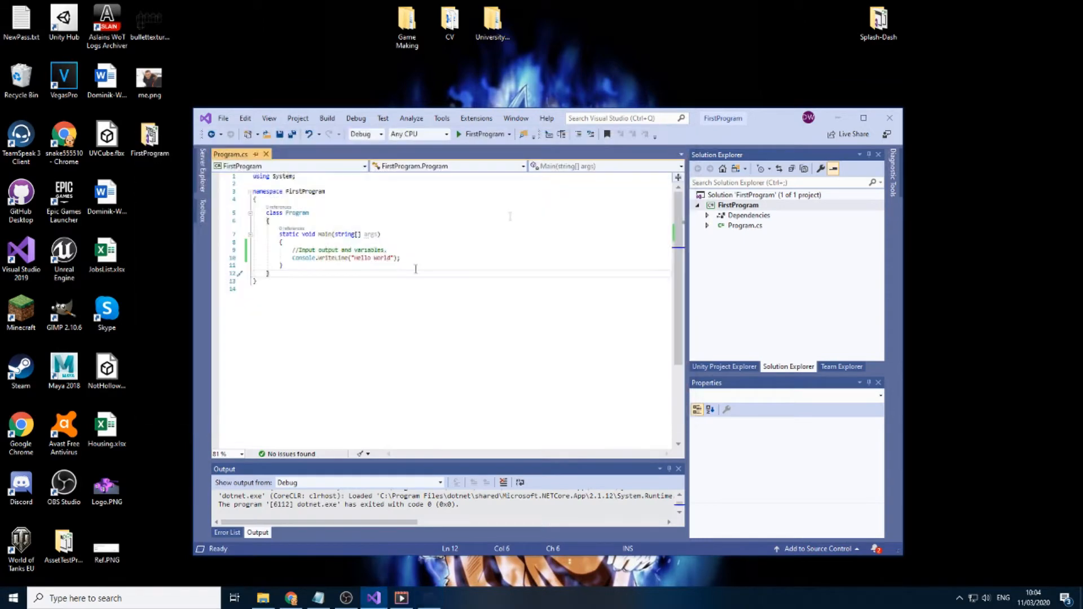
click(396, 251)
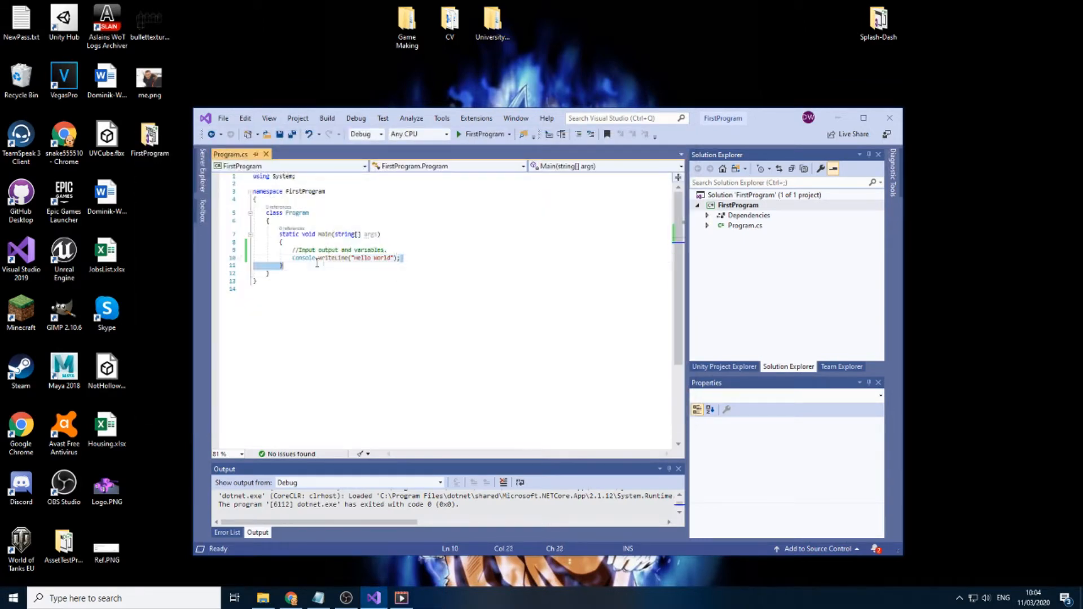
double_click(413, 257)
key(Up)
key(ctrl+d)
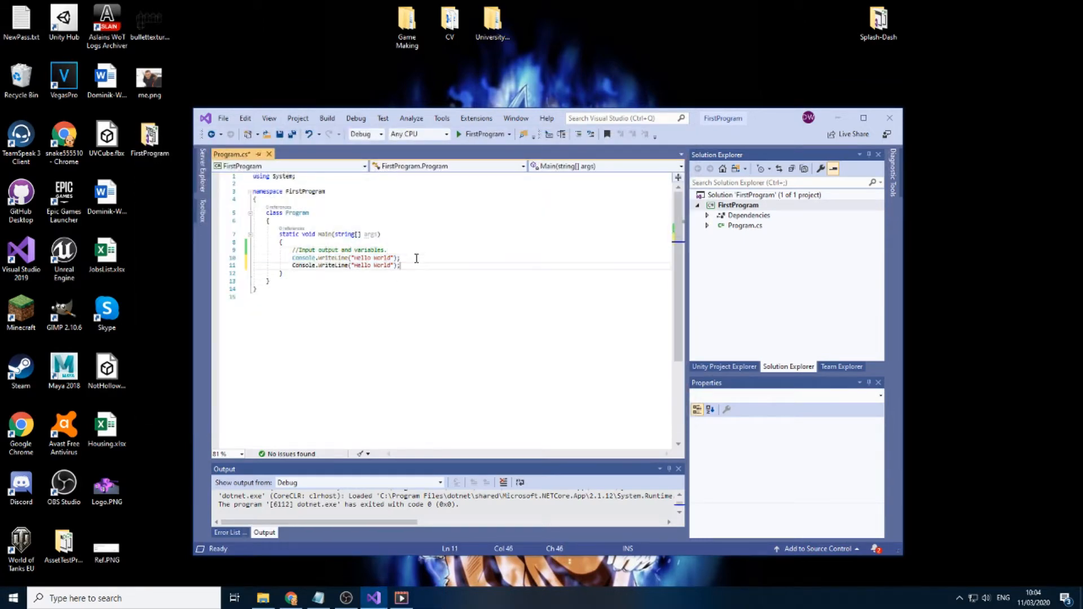
Change the two strings to "How are you" and "I like cakes", run to print both, then close the console
double_click(372, 257)
text(How are you)
double_click(373, 265)
text(I a)
text(ike cakes)
key(F5)
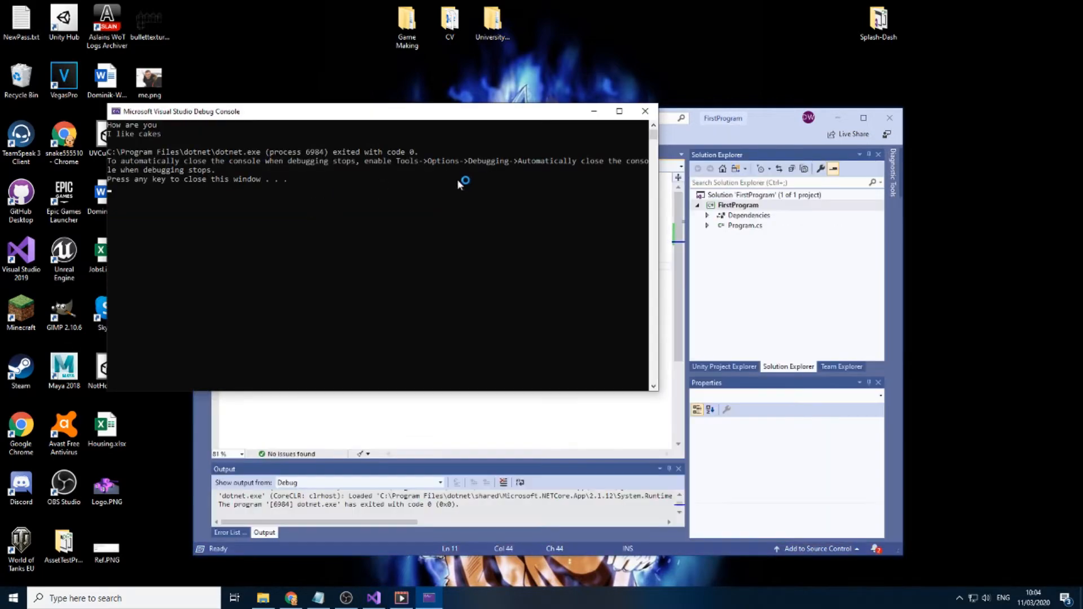
click(645, 110)
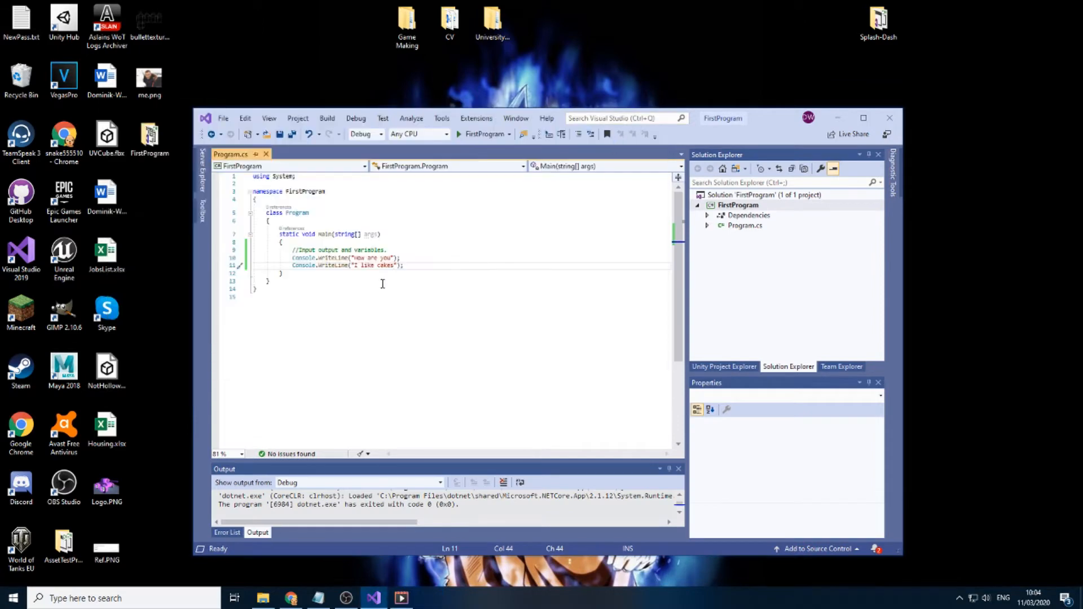
Delete both WriteLine lines and save, leaving only the comment line in Main
drag(411, 265, 291, 258)
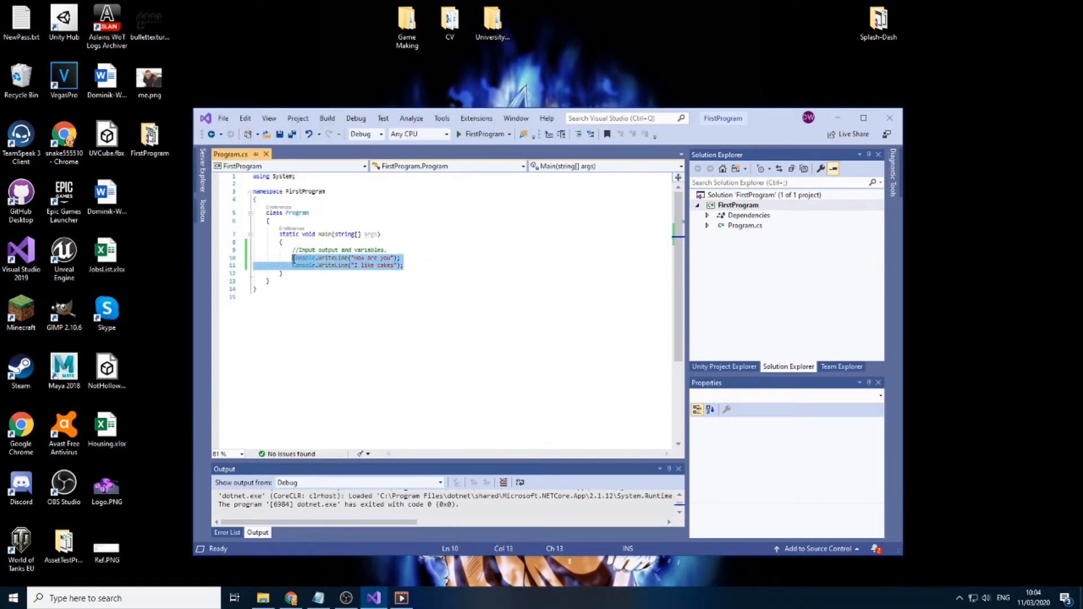
key(Delete)
key(ctrl+s)
drag(291, 249, 391, 250)
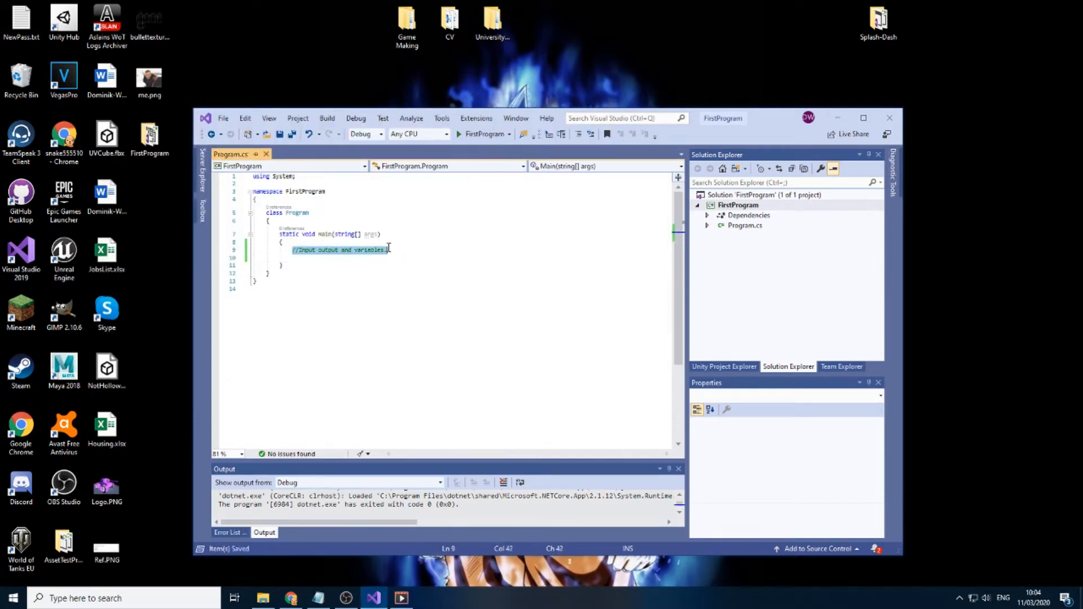
click(391, 249)
drag(292, 250, 390, 250)
click(329, 257)
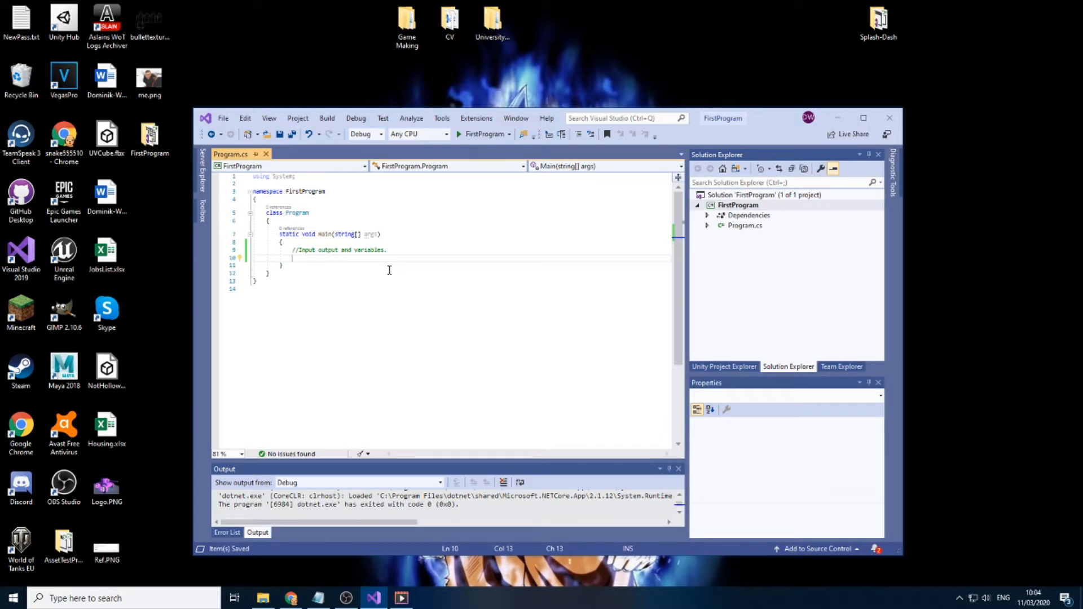
text(C)
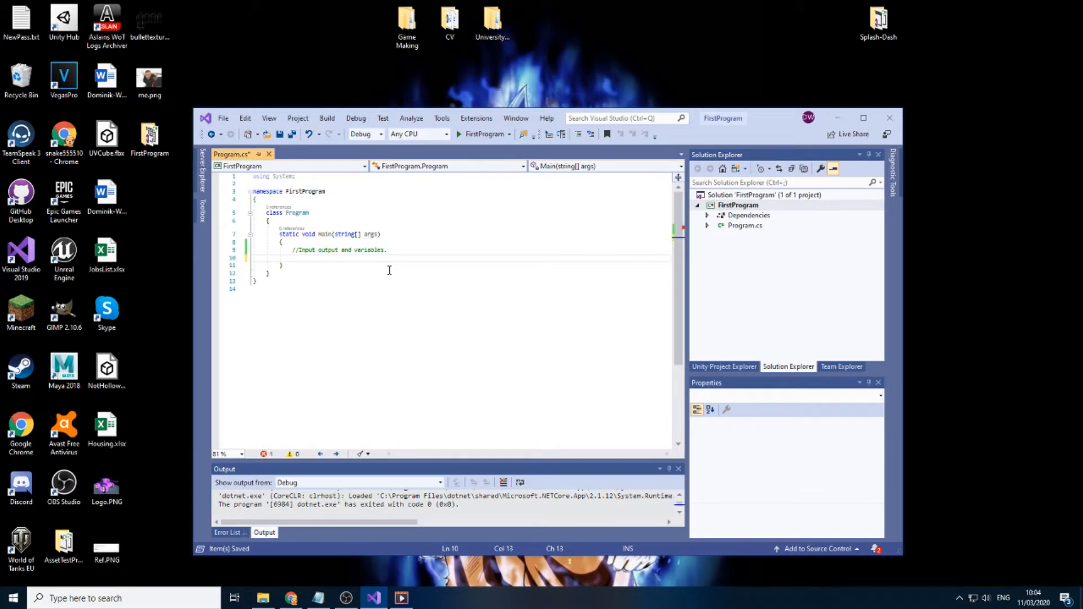
text(/*)
Add a /* block comment, then delete comment lines 9-12 and save the empty Main body
key(Return)
key(Return)
text(*/)
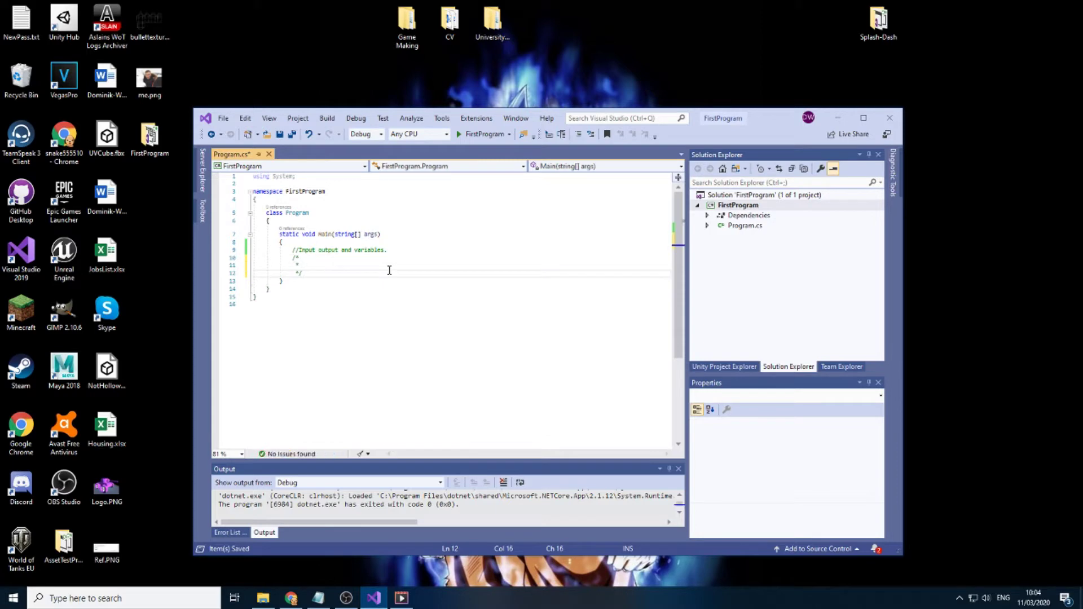
key(Up)
key(Up)
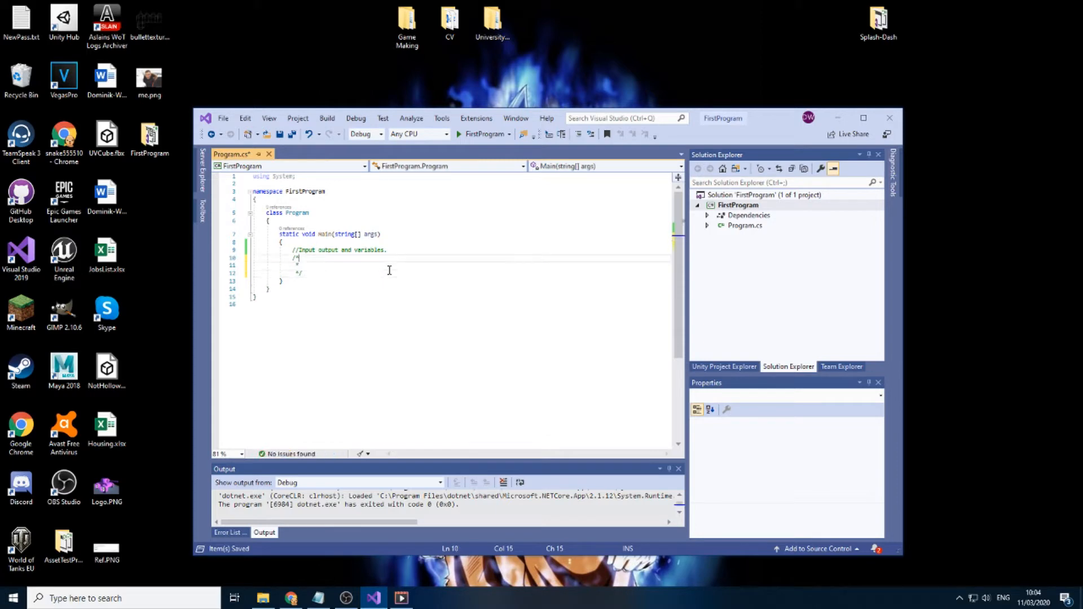
key(ctrl+s)
drag(315, 274, 292, 251)
key(Delete)
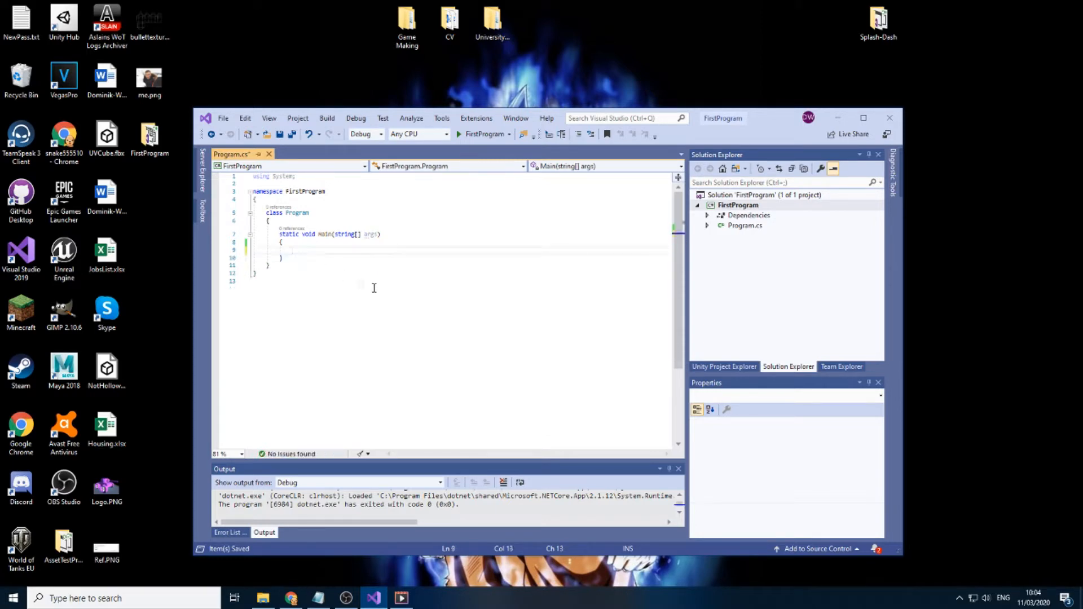
key(ctrl+s)
Return to the editor, add a blank line inside Main and save
key(alt+Tab)
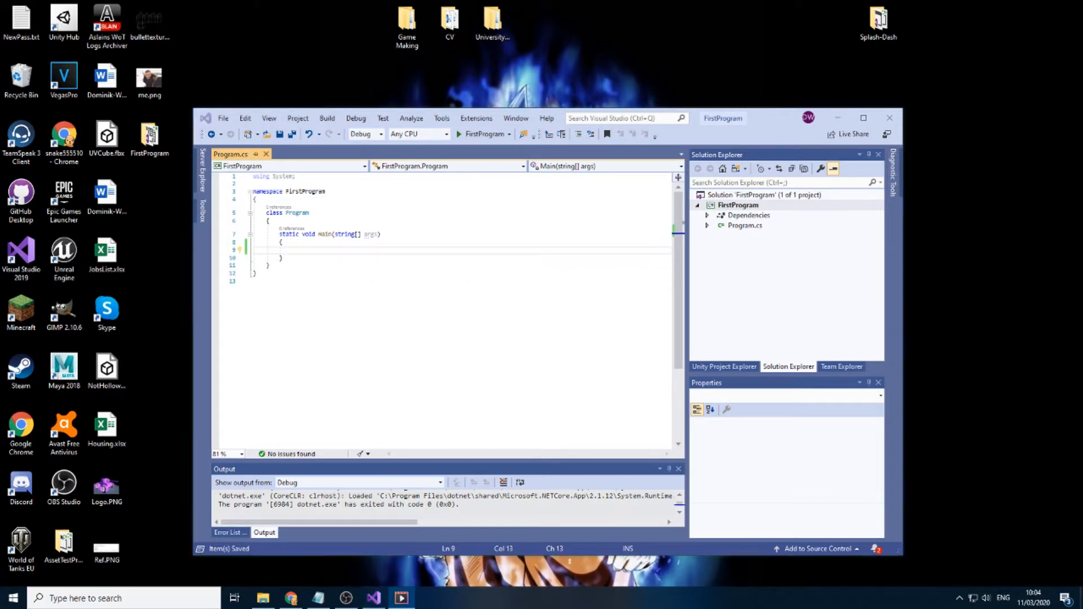
click(303, 253)
key(Return)
key(ctrl+s)
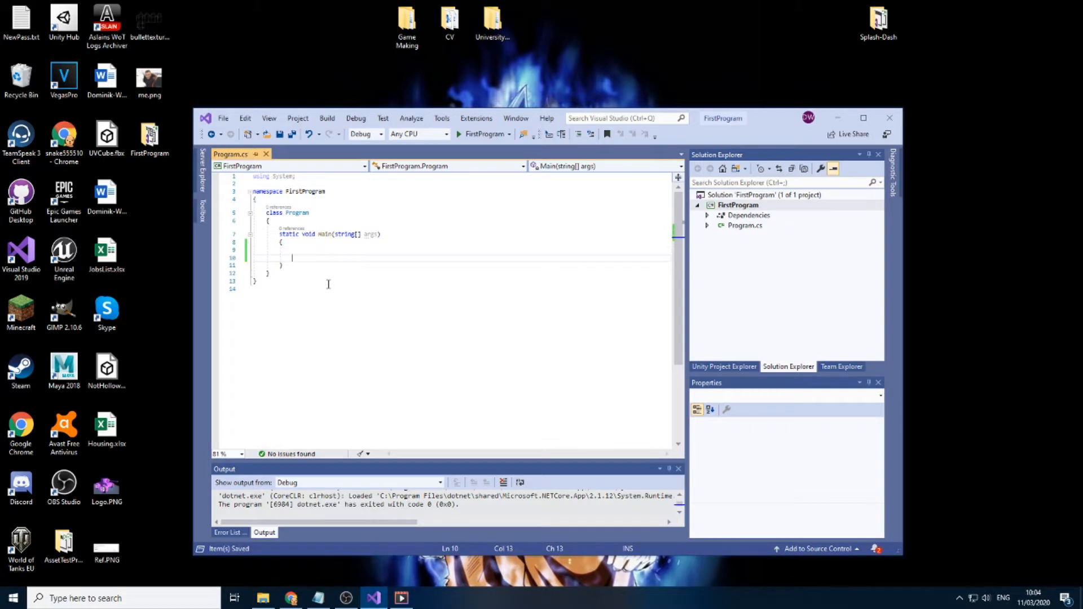
text(Console.)
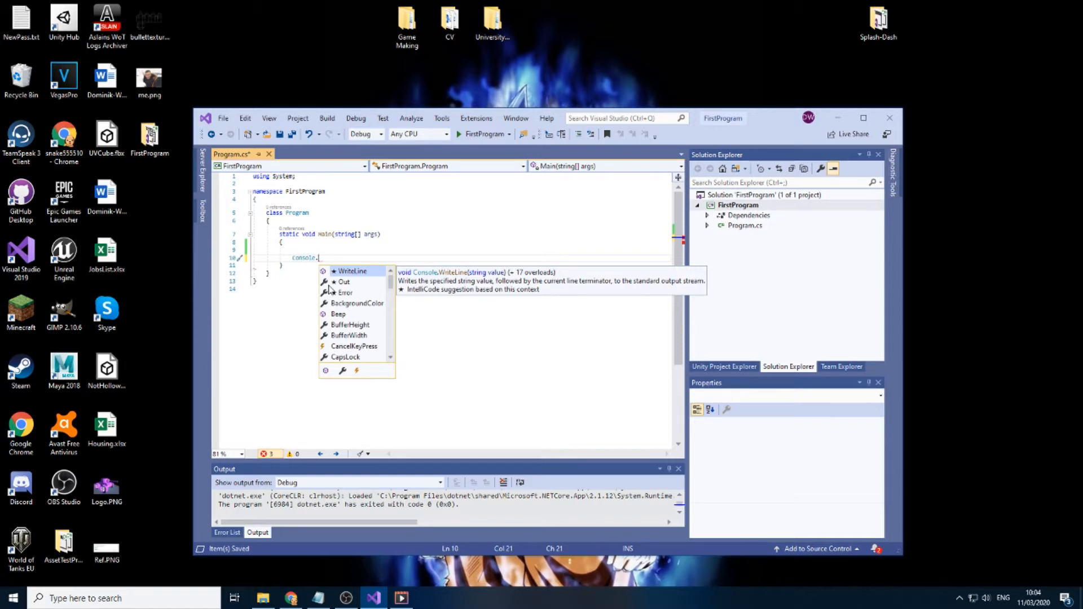
text(WriteLine)
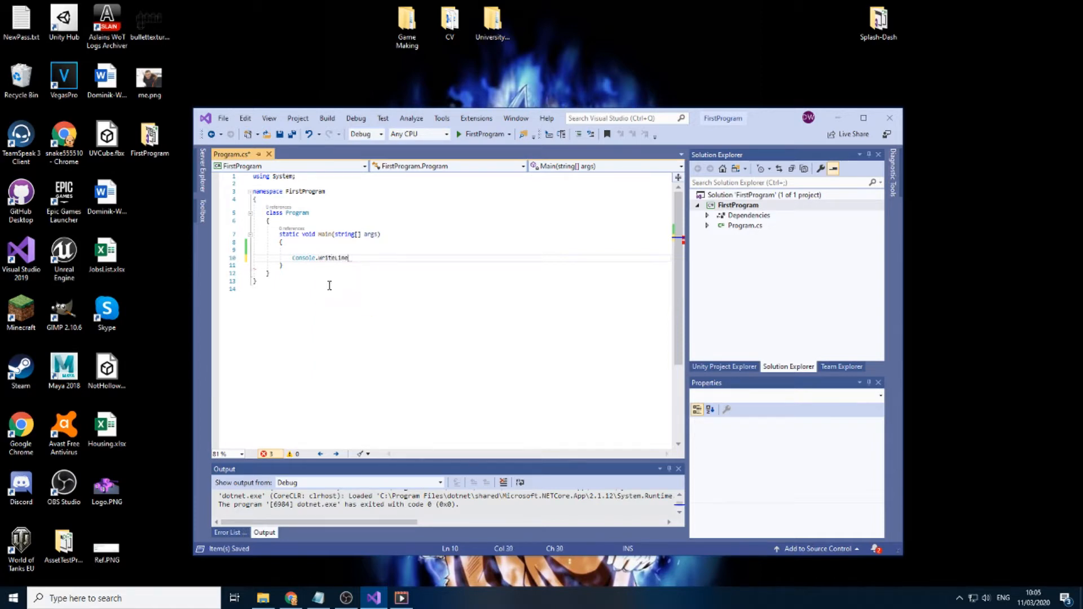
text(("What is your name)
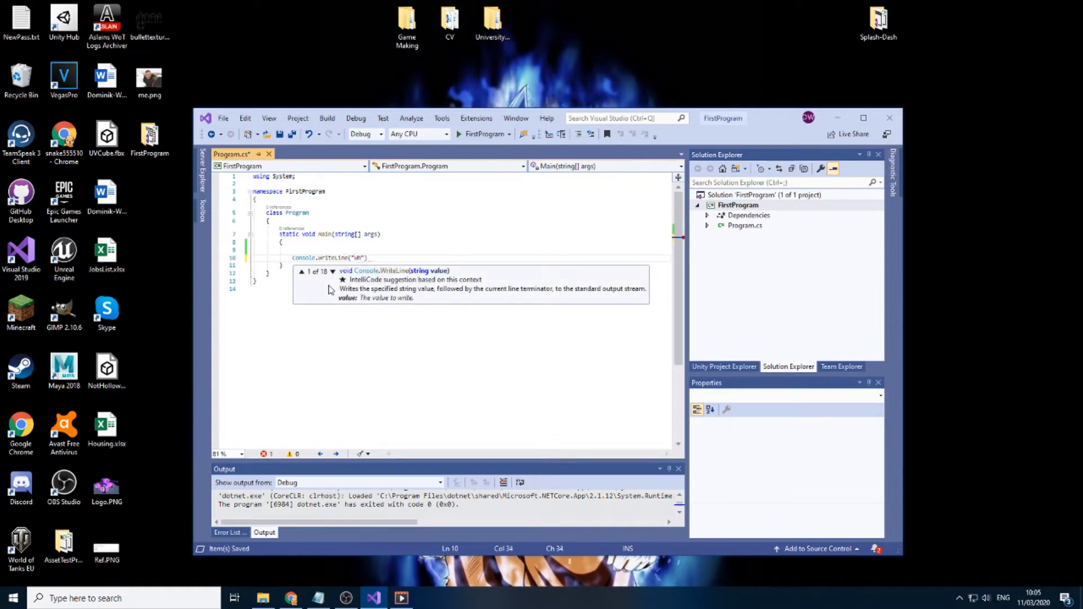
text(?")
text(?");)
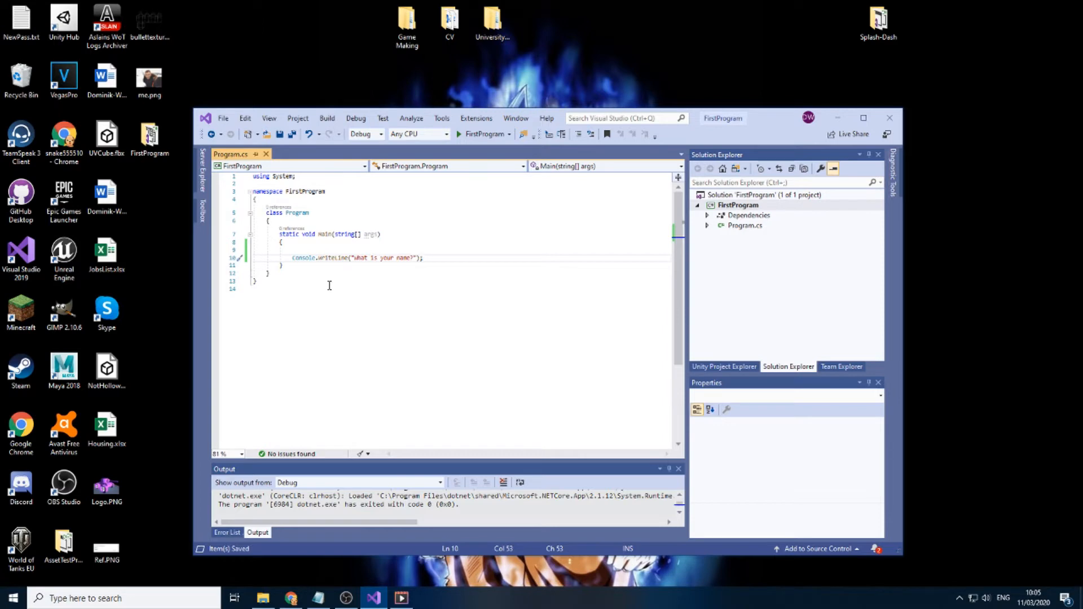
Write Console.WriteLine("What is your name?"); and Console.WriteLine("My name is Dominik"); using IntelliSense
key(Return)
text(Conso)
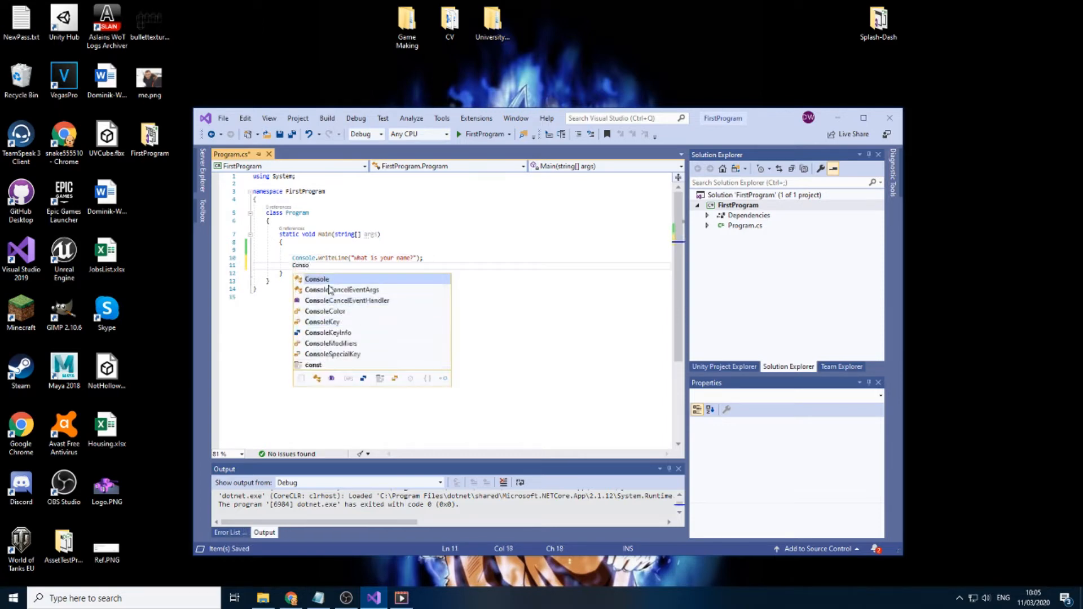
text(le.write)
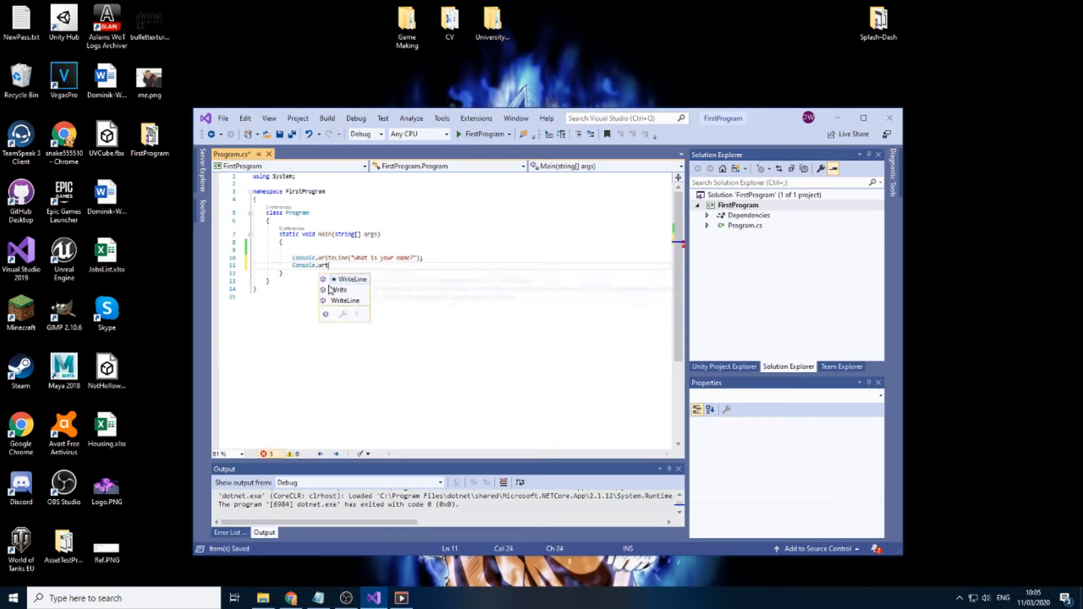
key(Tab)
text(("My name is Do)
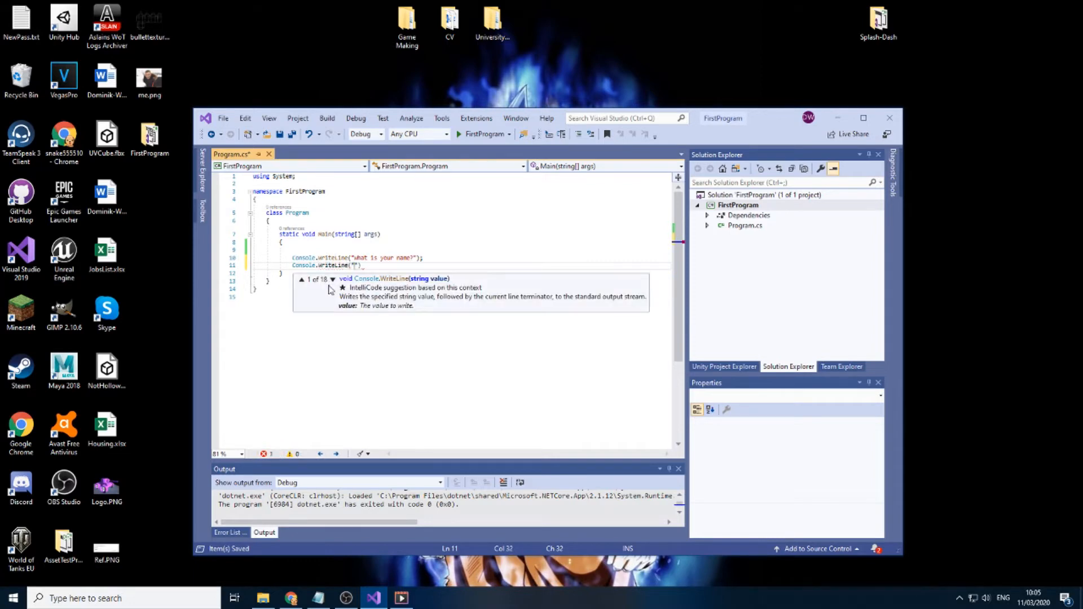
text(minik");)
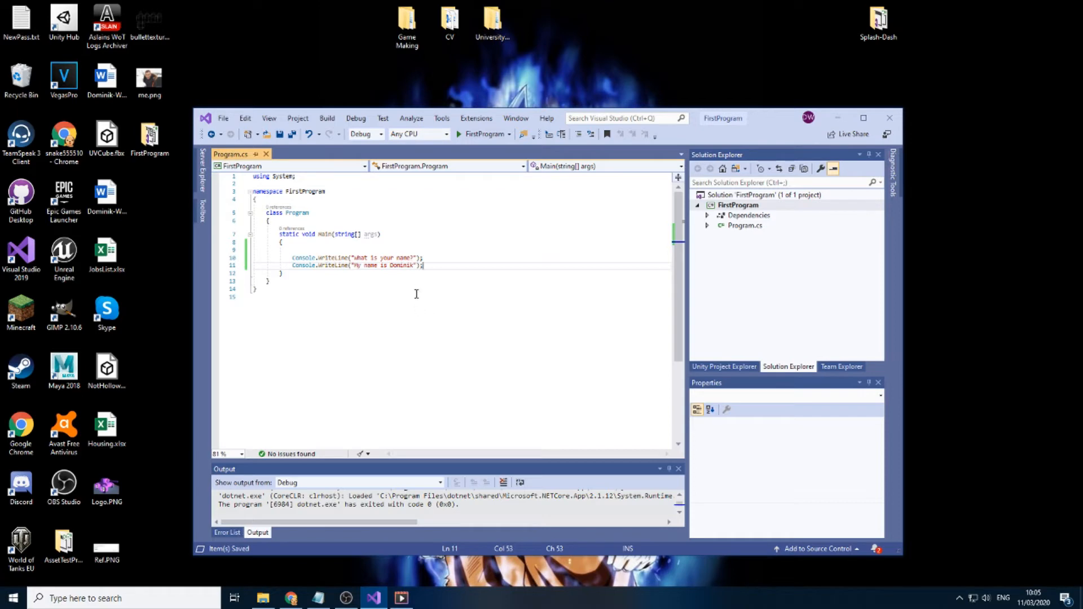
right_click(399, 279)
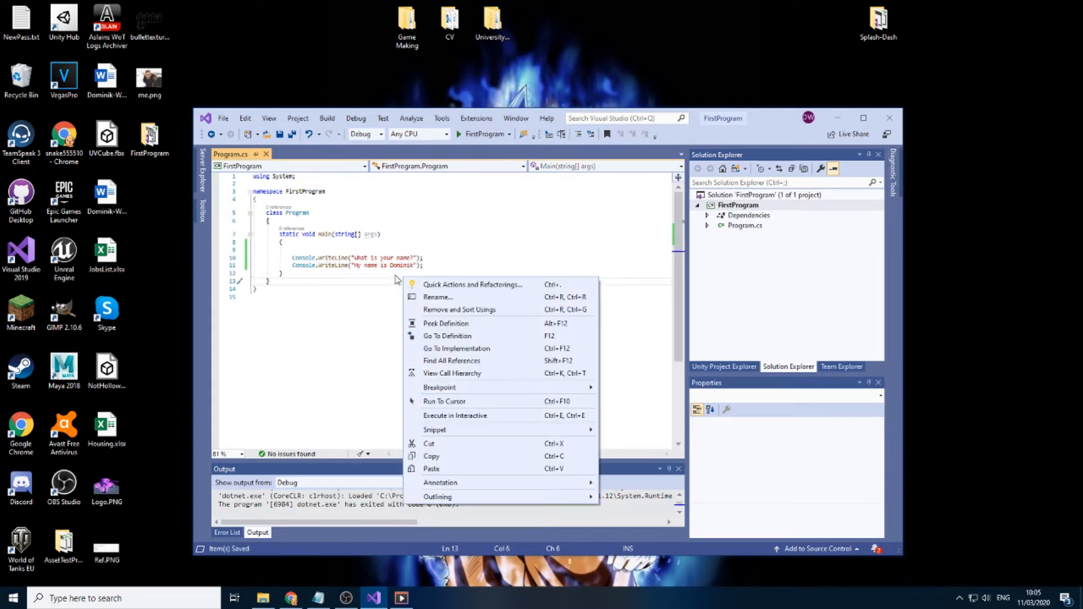
Select the name in the second output line and then both console output lines
click(389, 288)
click(370, 314)
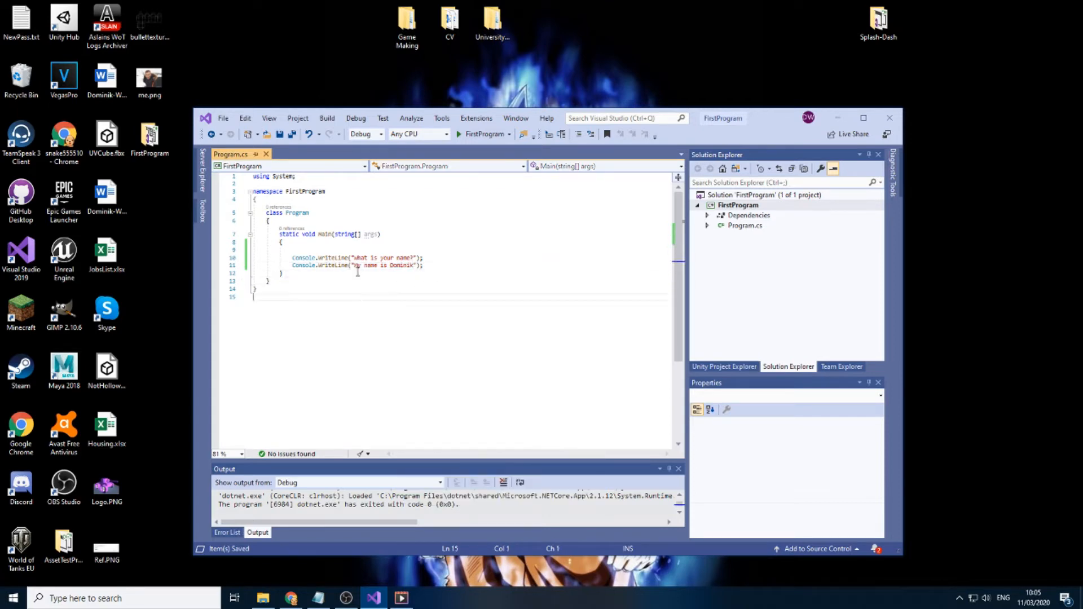
drag(352, 265, 406, 265)
click(410, 269)
double_click(400, 265)
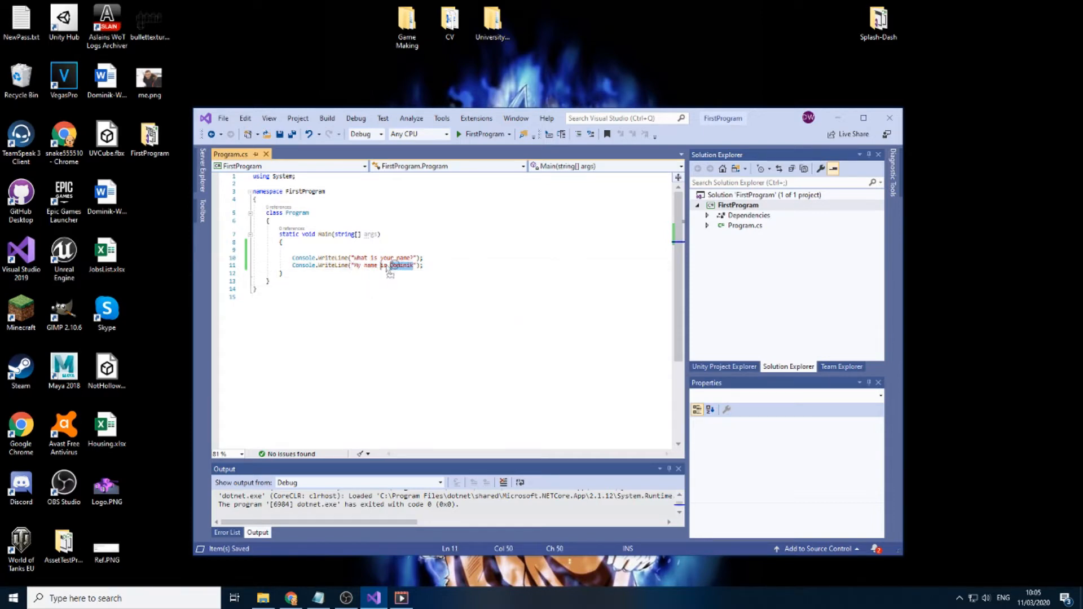
drag(421, 265, 291, 257)
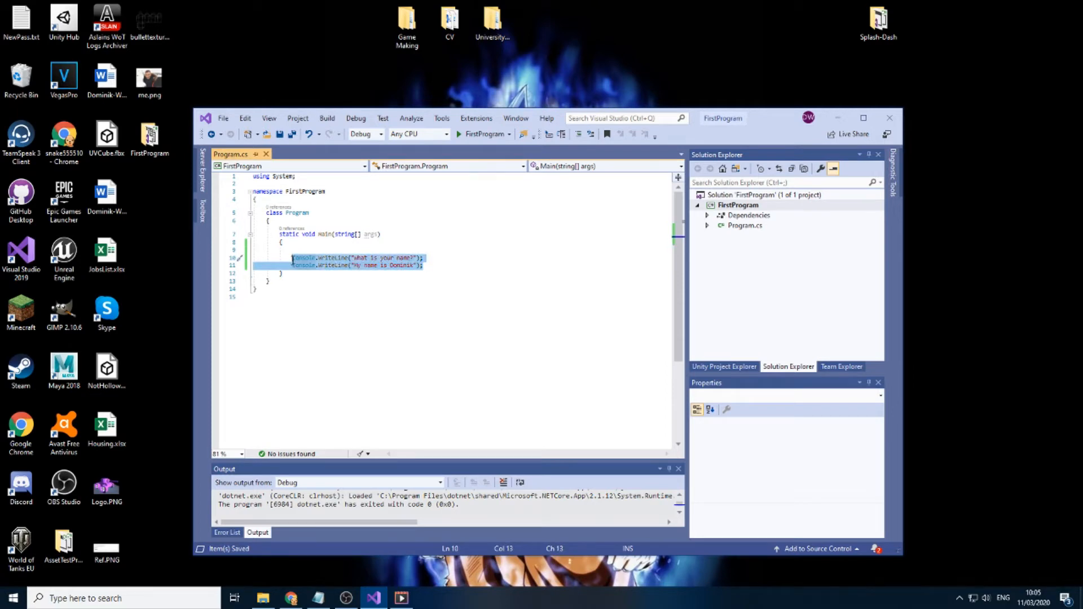
Delete the question line, undo it, then delete the second output line to rebuild it with a name variable
click(433, 251)
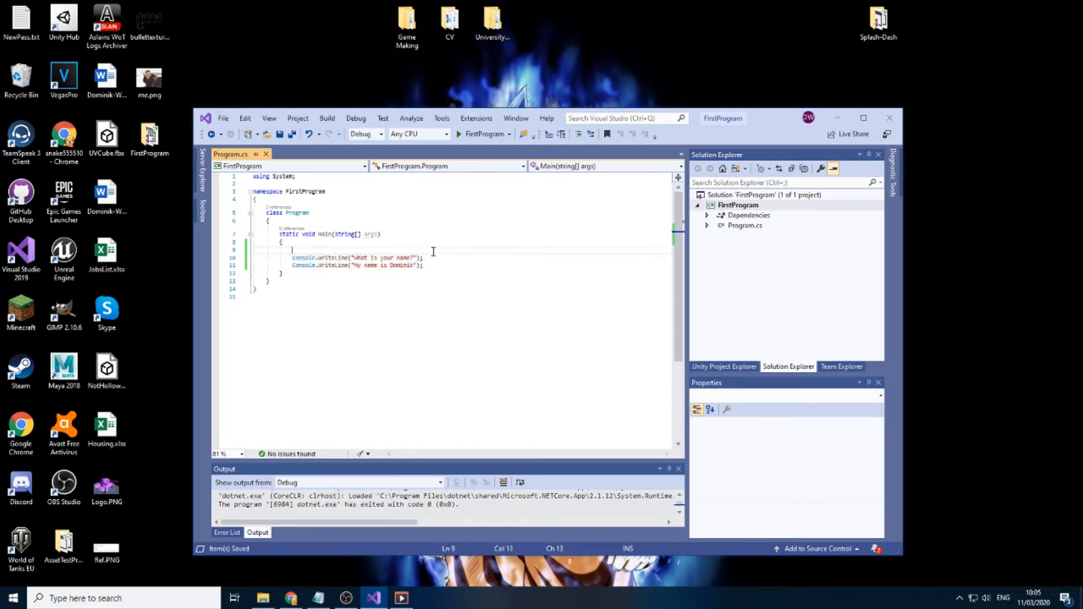
drag(431, 258, 254, 254)
key(Delete)
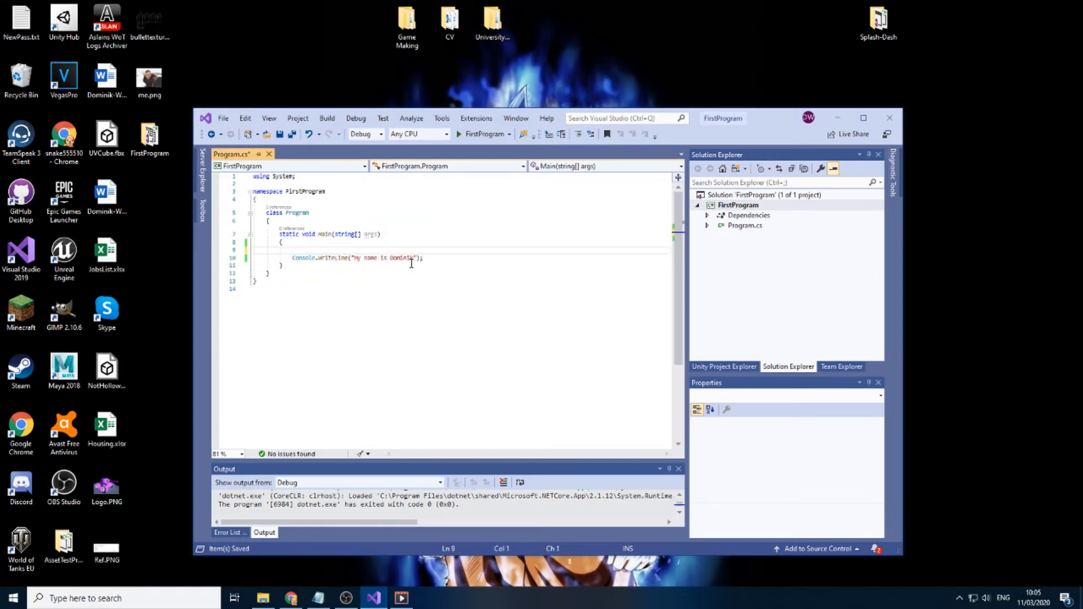
key(ctrl+z)
key(ctrl+z)
key(Delete)
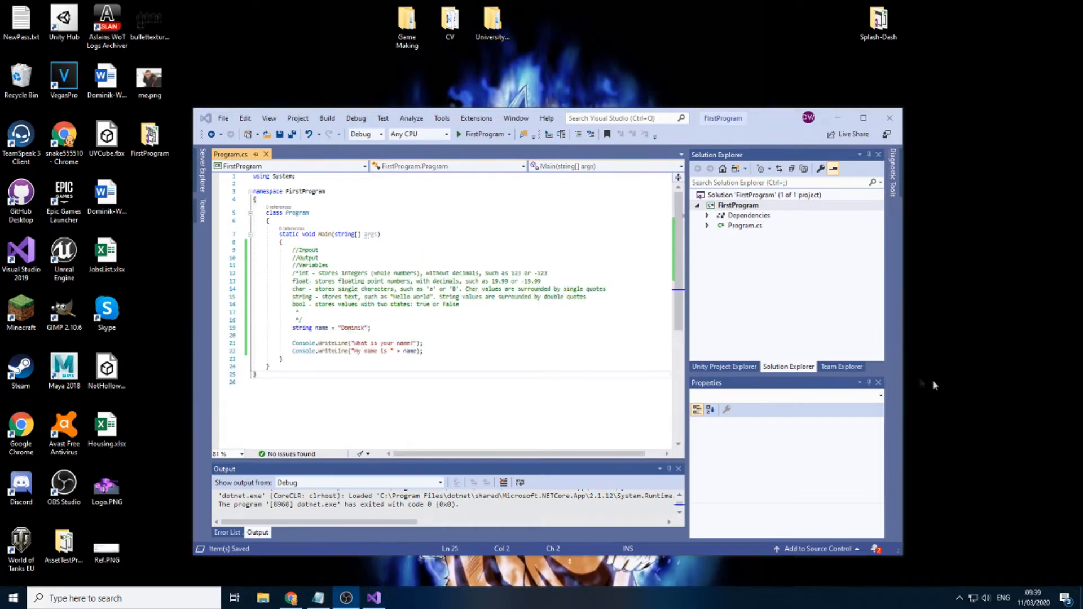
click(533, 389)
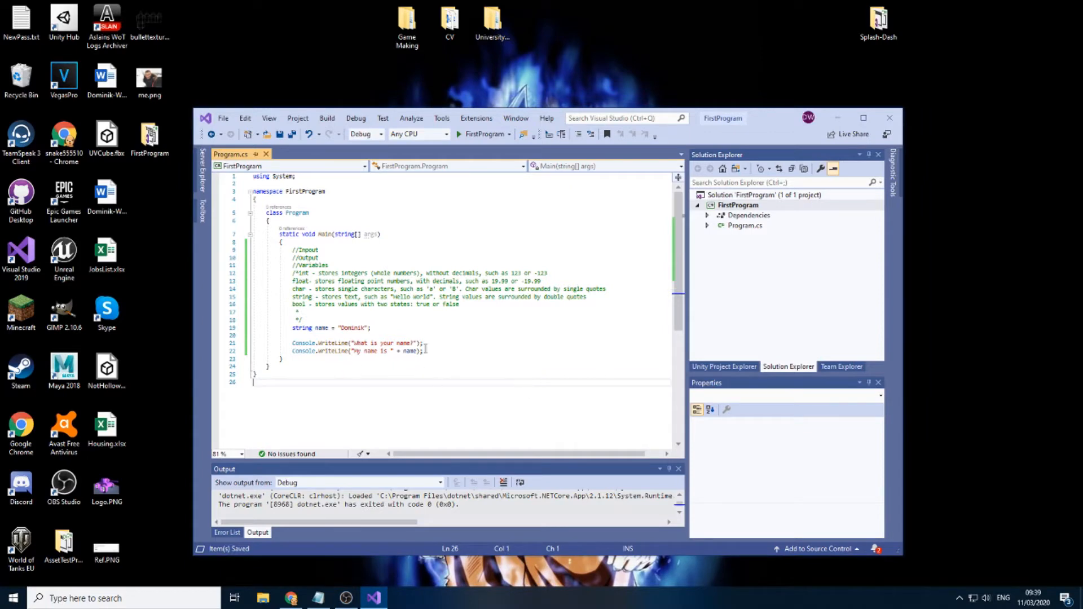
drag(293, 328, 370, 329)
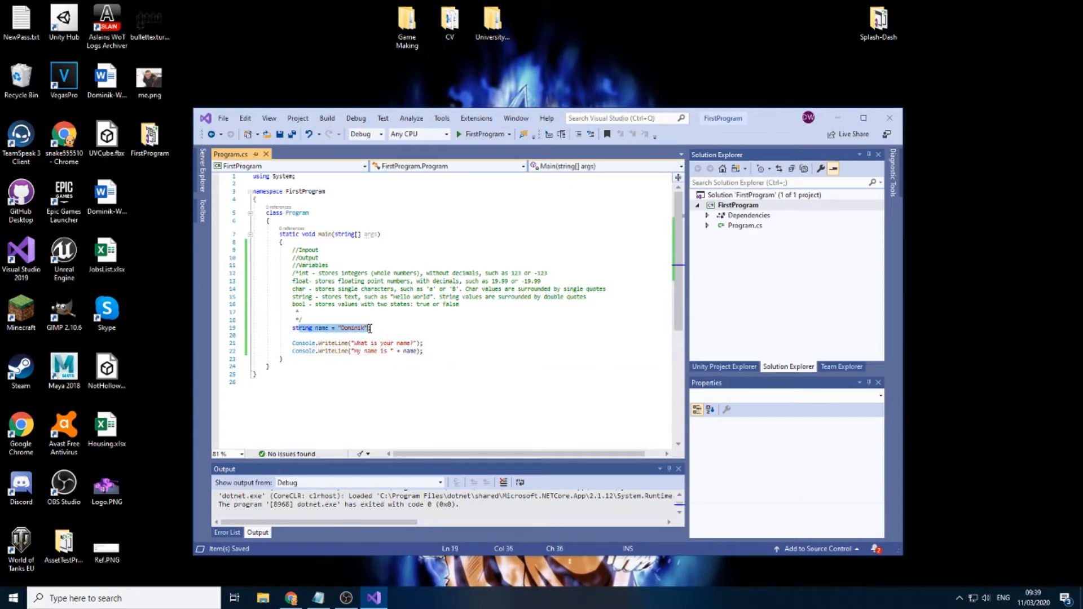
click(428, 322)
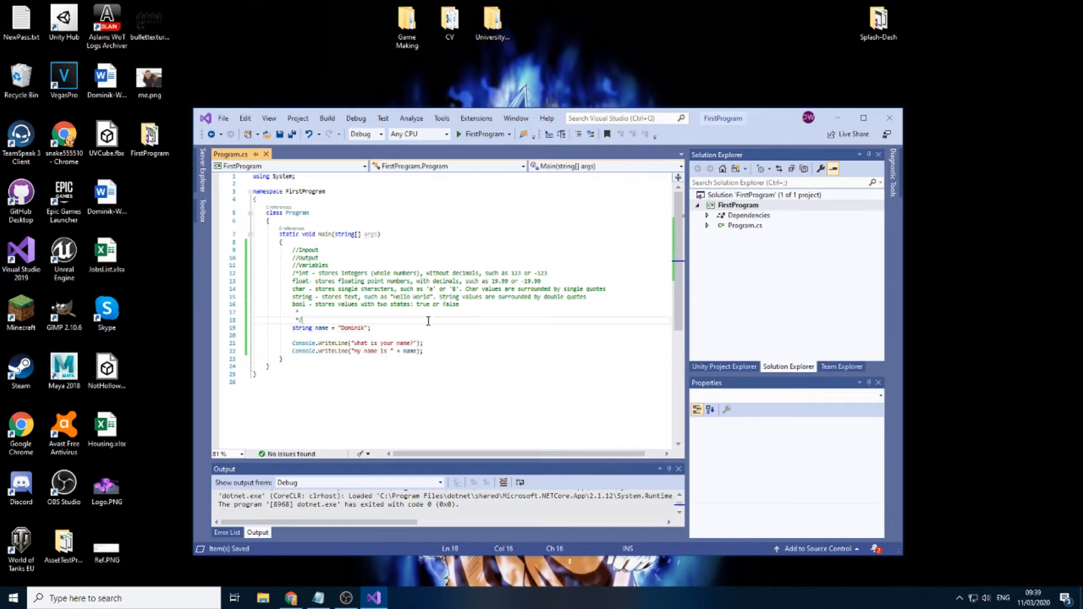
key(F5)
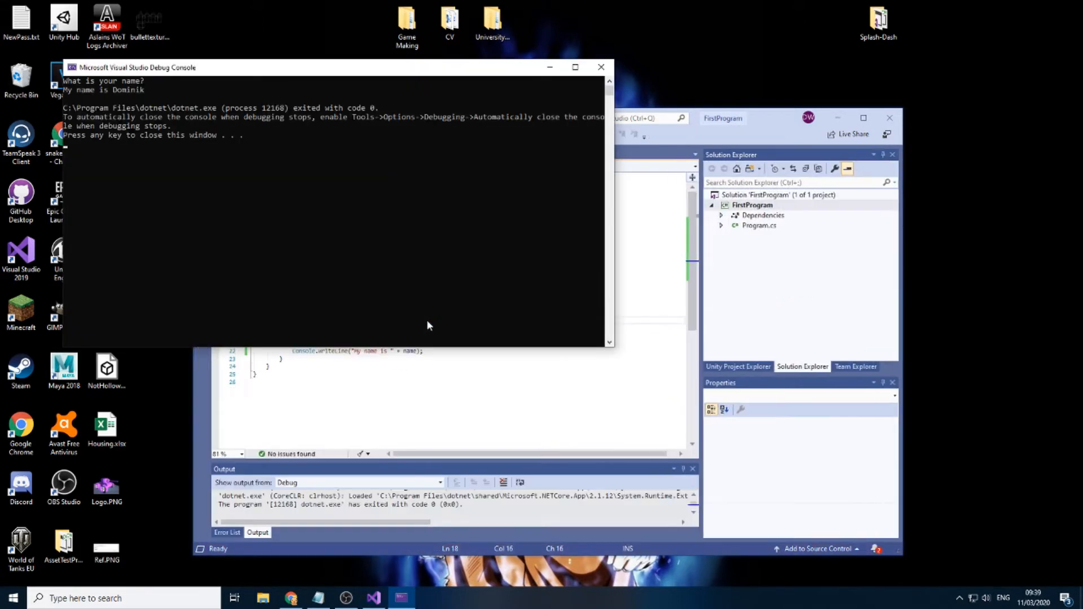
Set the name value to dsad, save and run to print My name is dsad
key(Return)
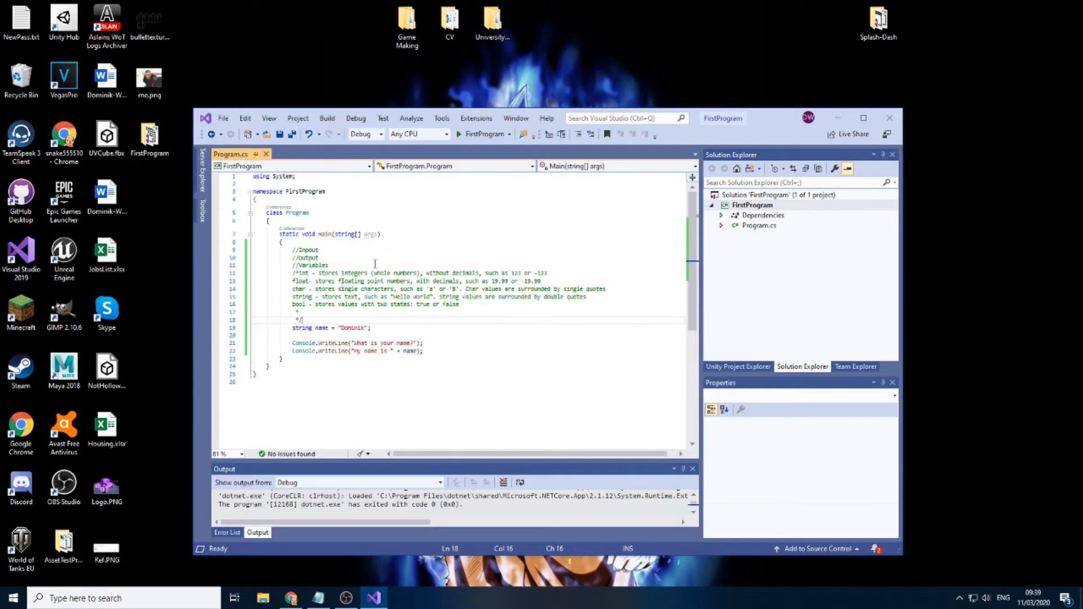
double_click(351, 328)
text(sadsasda)
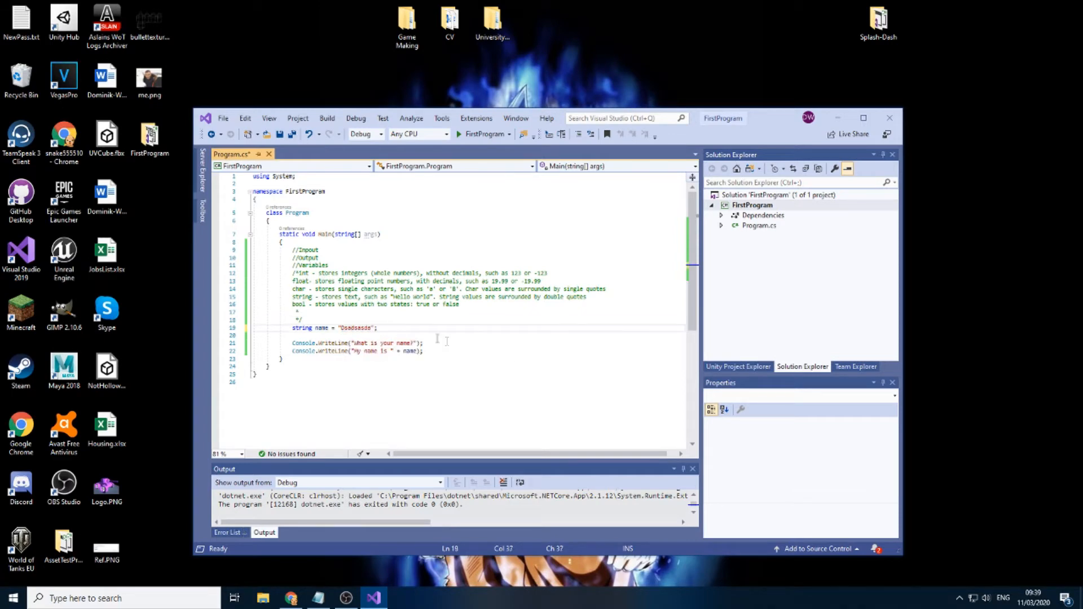
key(ctrl+s)
text(dsad)
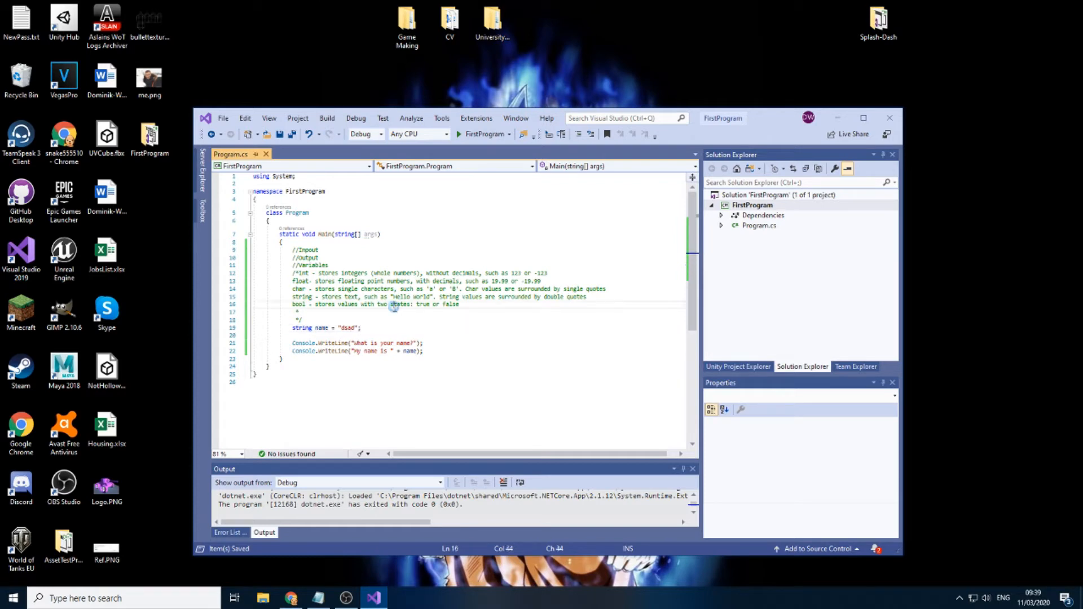
key(F5)
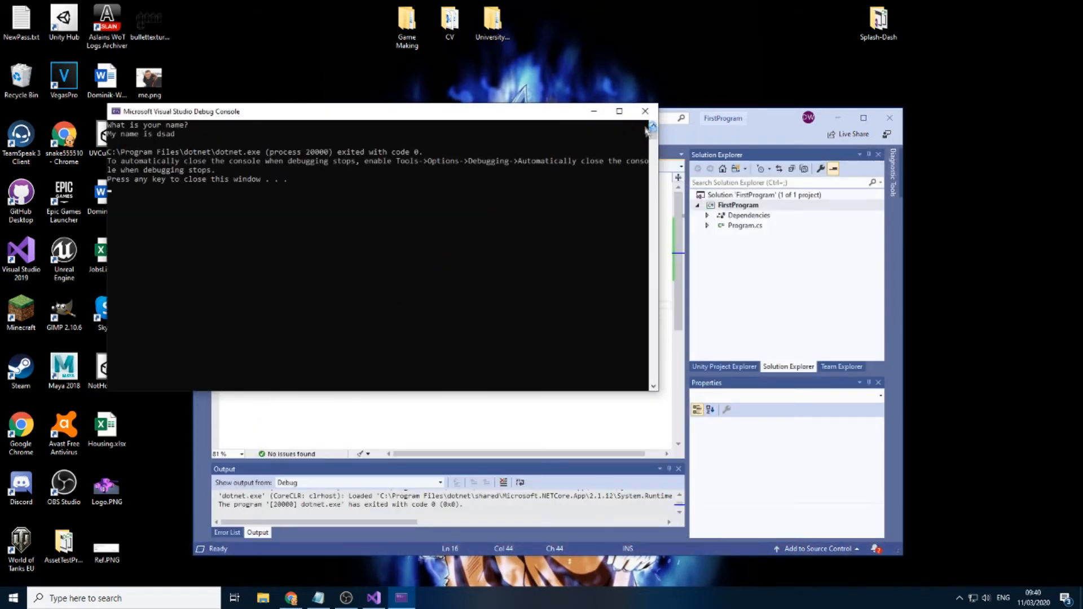
Close the debug console and place the caret inside the dsad value on line 19
click(645, 111)
double_click(323, 327)
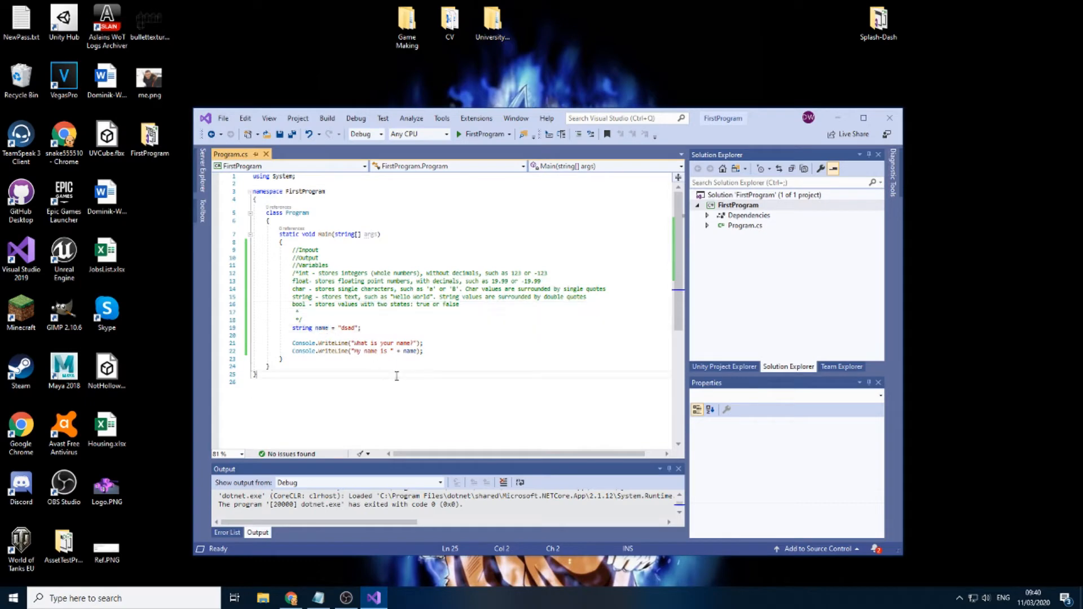
click(347, 328)
Replace dsad with Dominik, save, and start an int age declaration on the next line instead of float
double_click(347, 327)
text(Dominik)
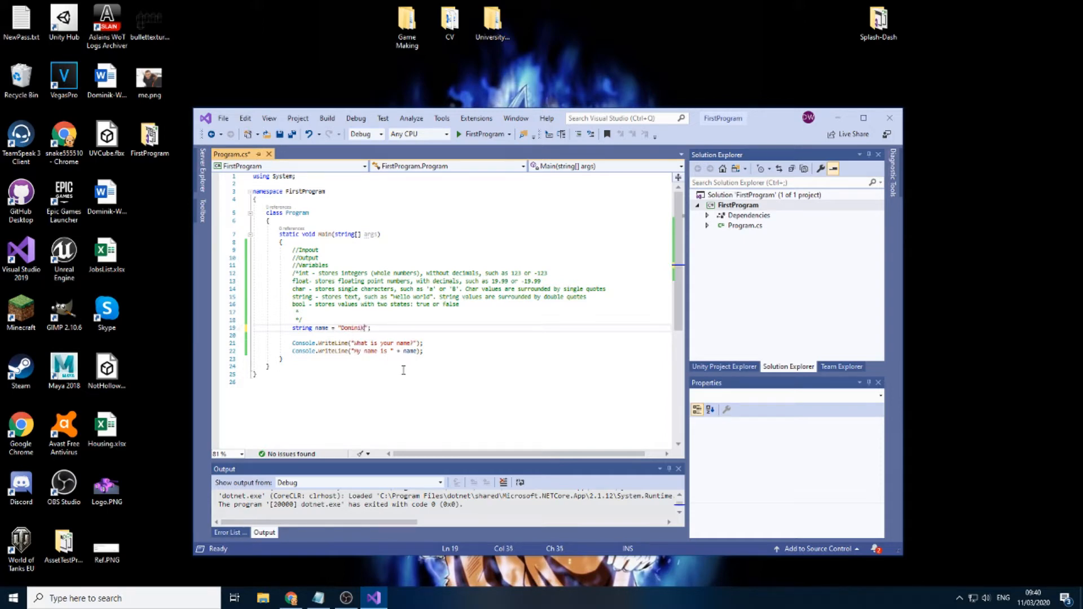
key(ctrl+s)
click(420, 352)
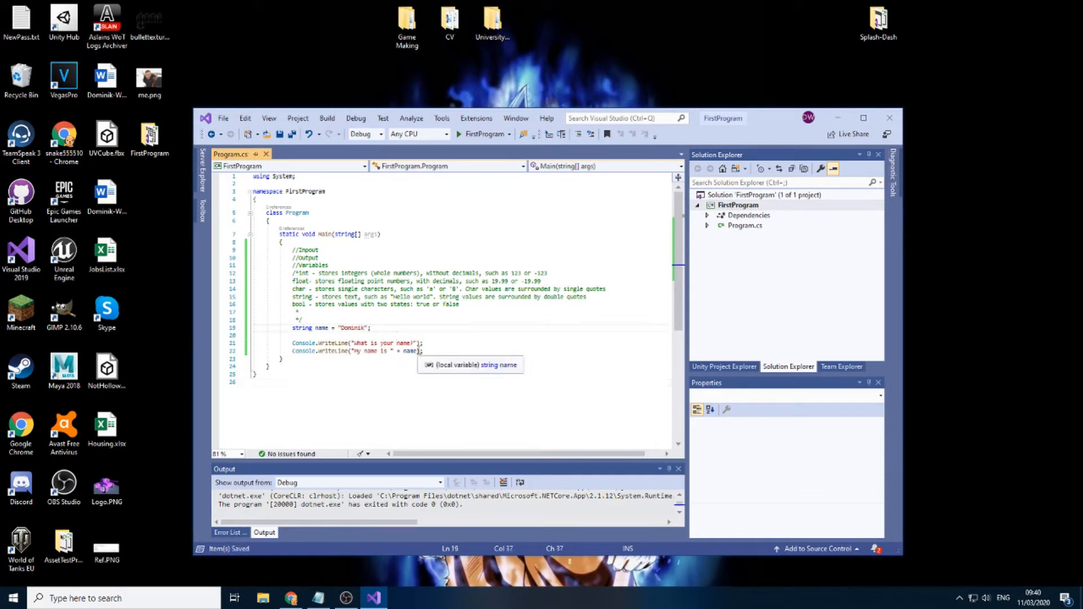
key(Return)
text(float)
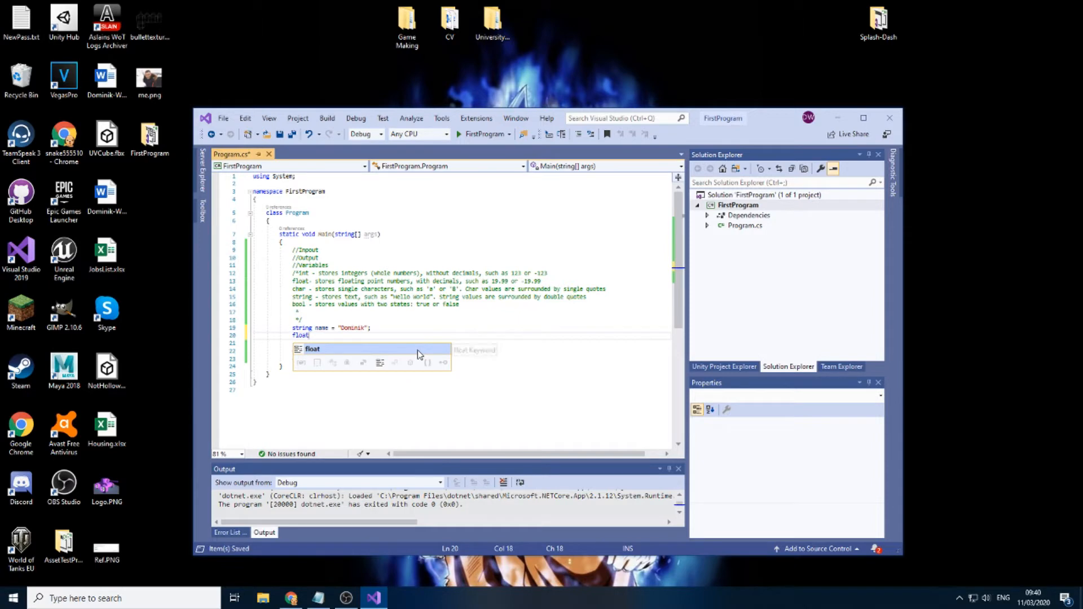
key(BackSpace)
key(BackSpace)
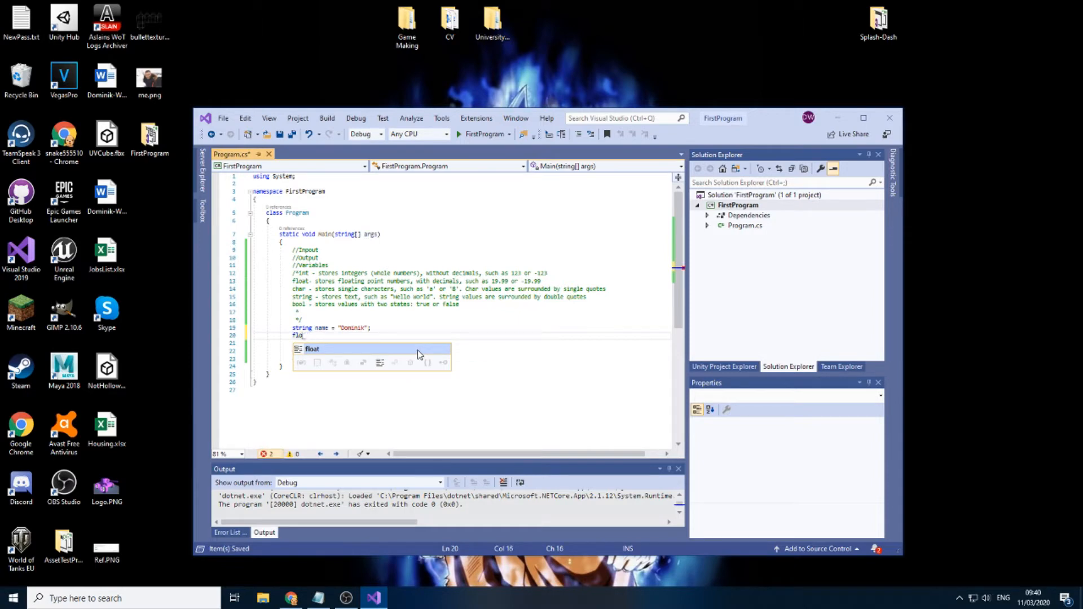
key(BackSpace)
key(BackSpace)
key(BackSpace)
text(int age;)
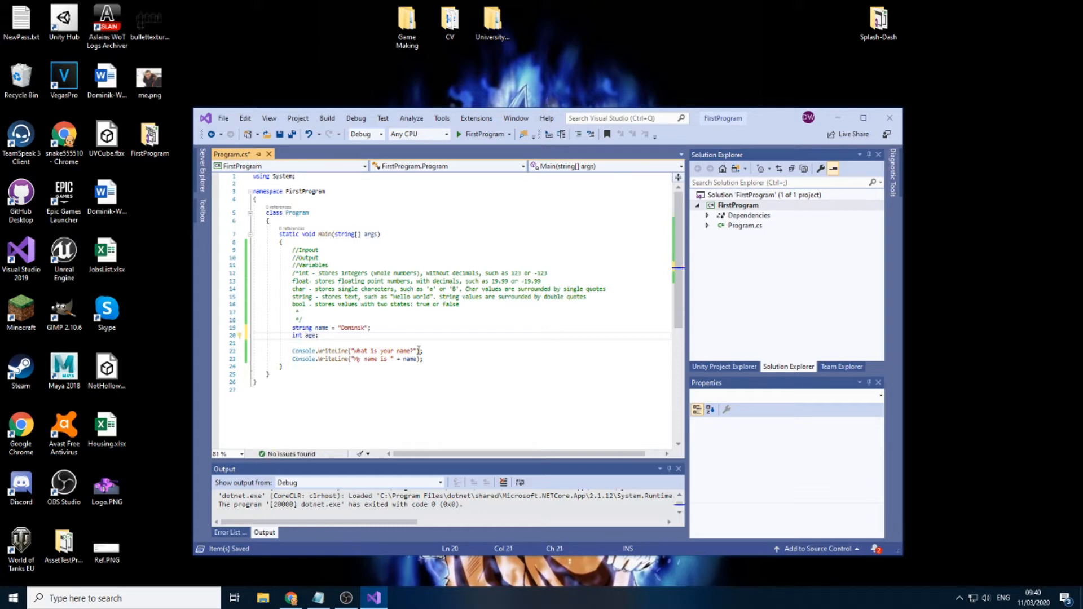
Paste a copy of the two WriteLine lines, change name to age in both, and save
drag(426, 358, 293, 350)
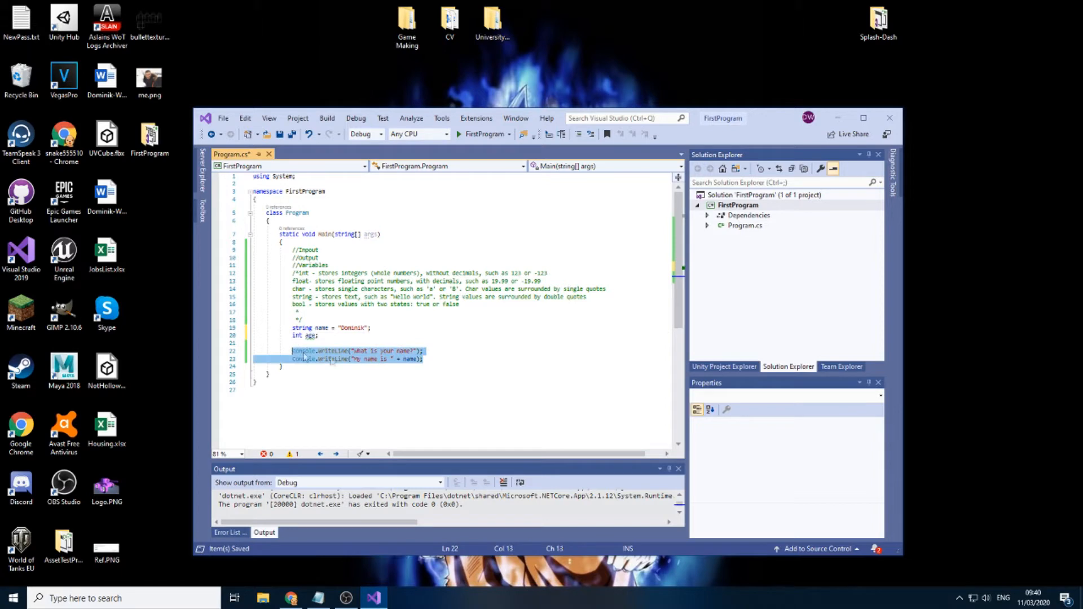
key(ctrl+c)
click(438, 359)
key(Return)
key(Return)
key(ctrl+v)
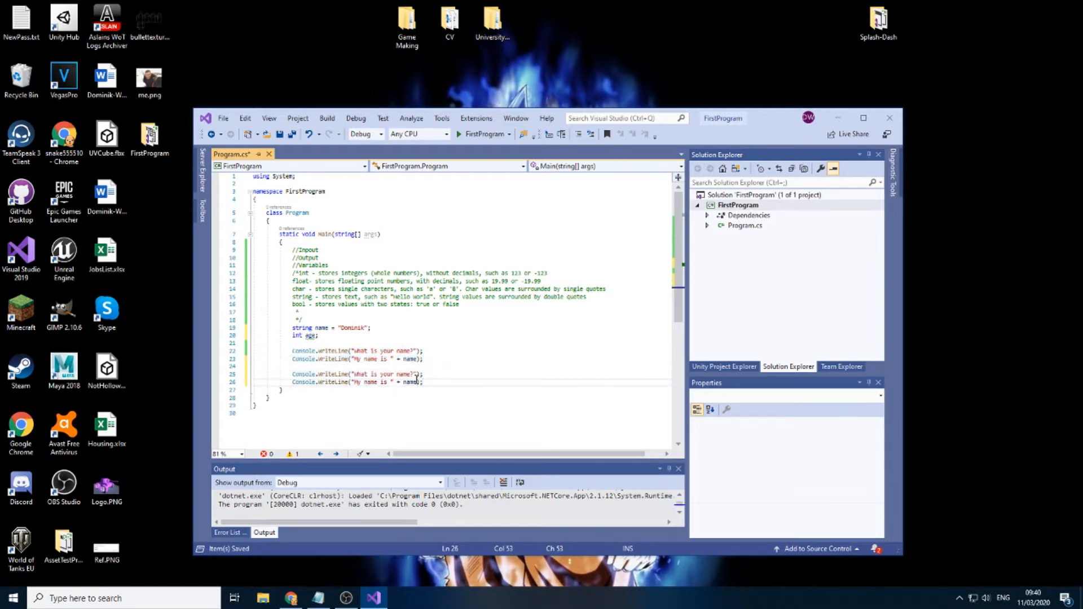
double_click(412, 383)
text(age)
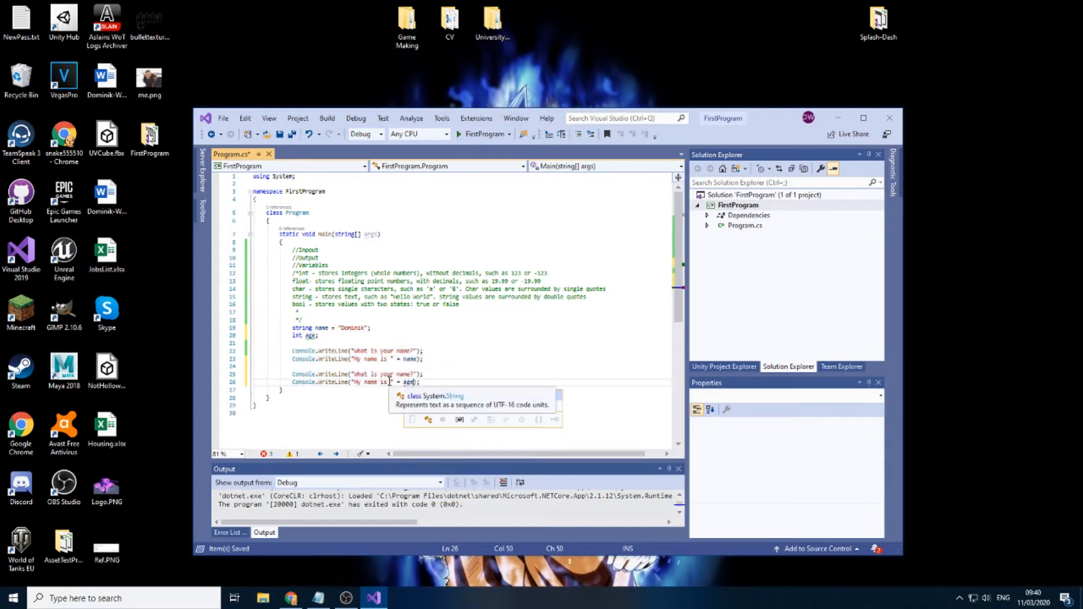
double_click(374, 383)
text(age)
double_click(404, 374)
text(age)
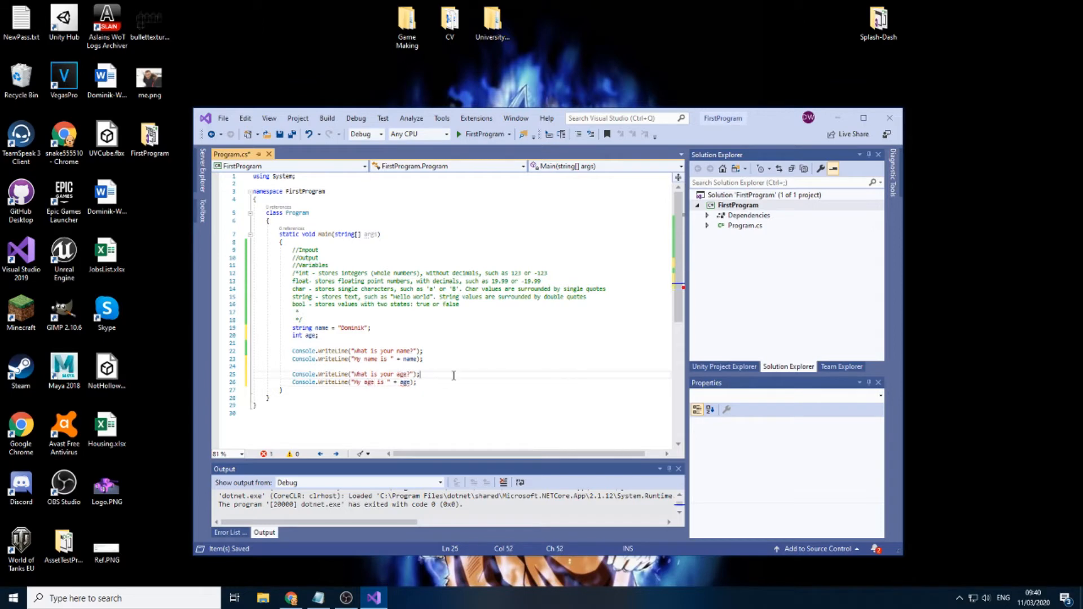
key(ctrl+s)
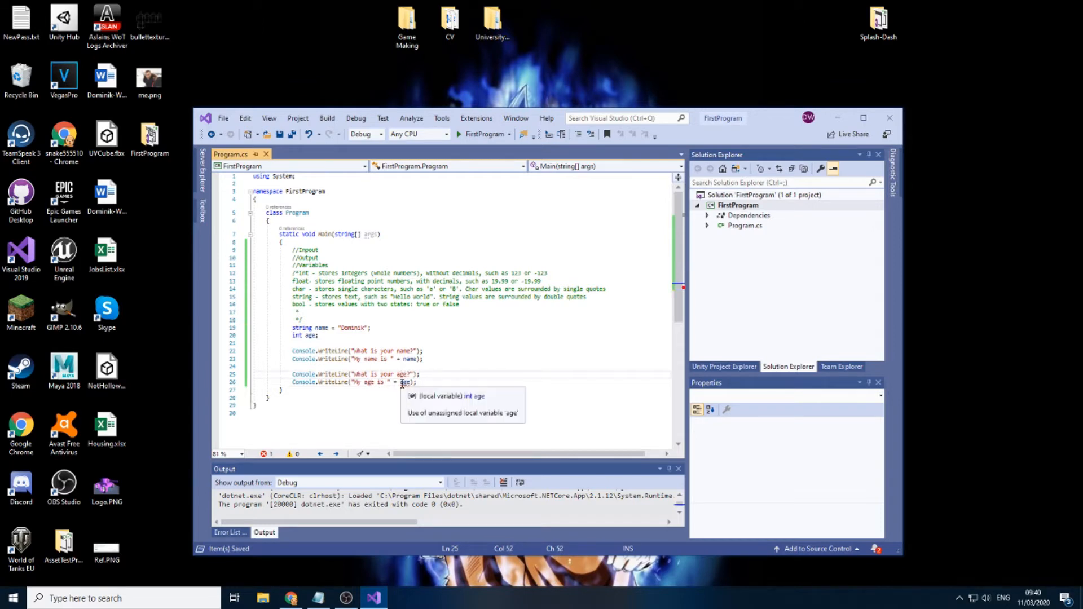
Set age = 24 on line 20, save and run to print My age is 24, then close the console
click(317, 336)
text(= 2)
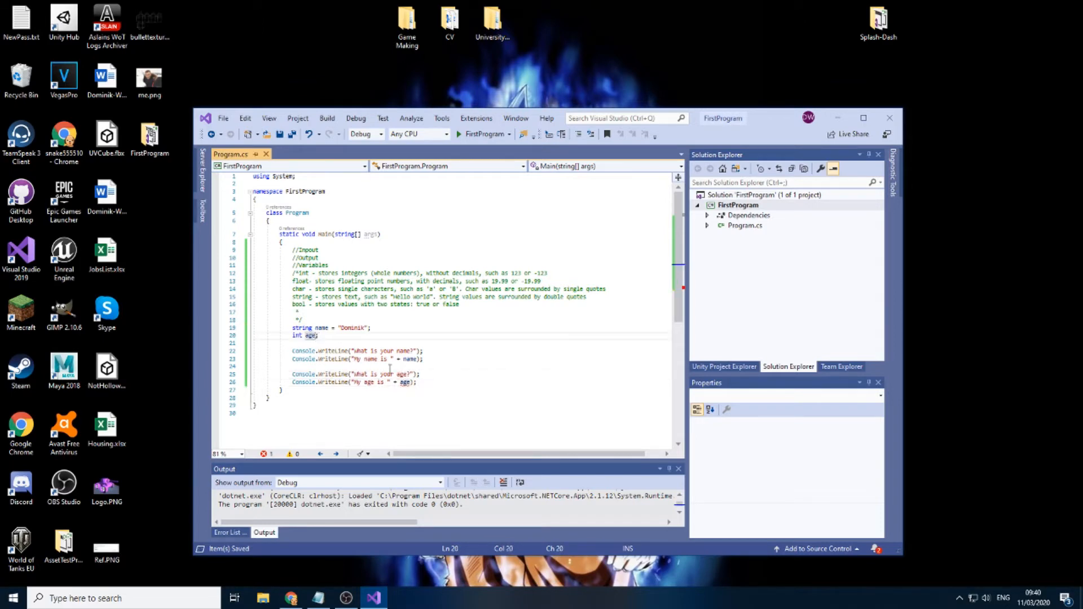
text(4)
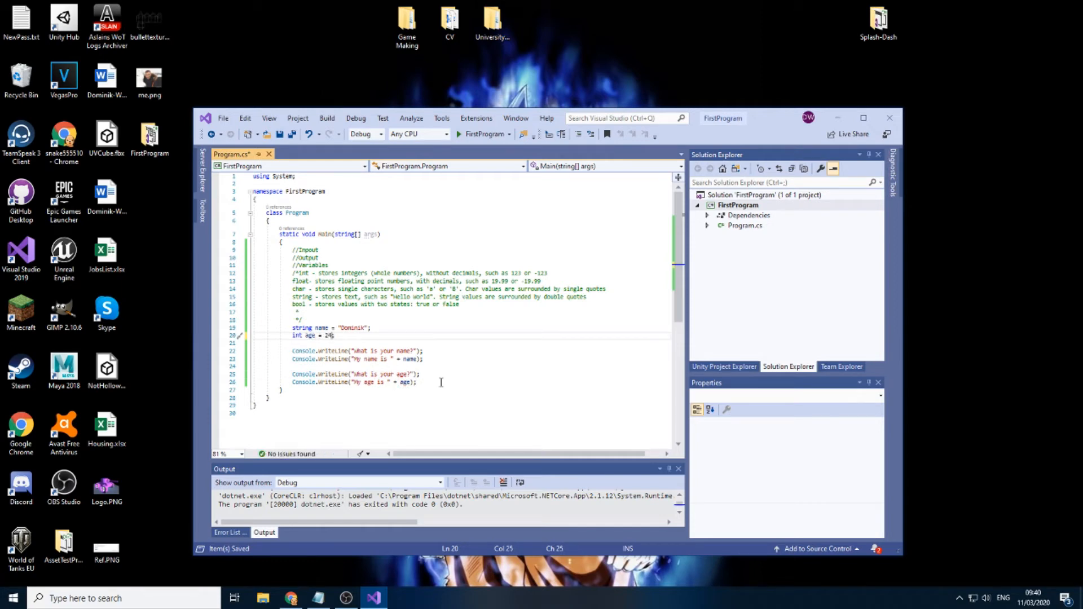
click(441, 383)
key(ctrl+s)
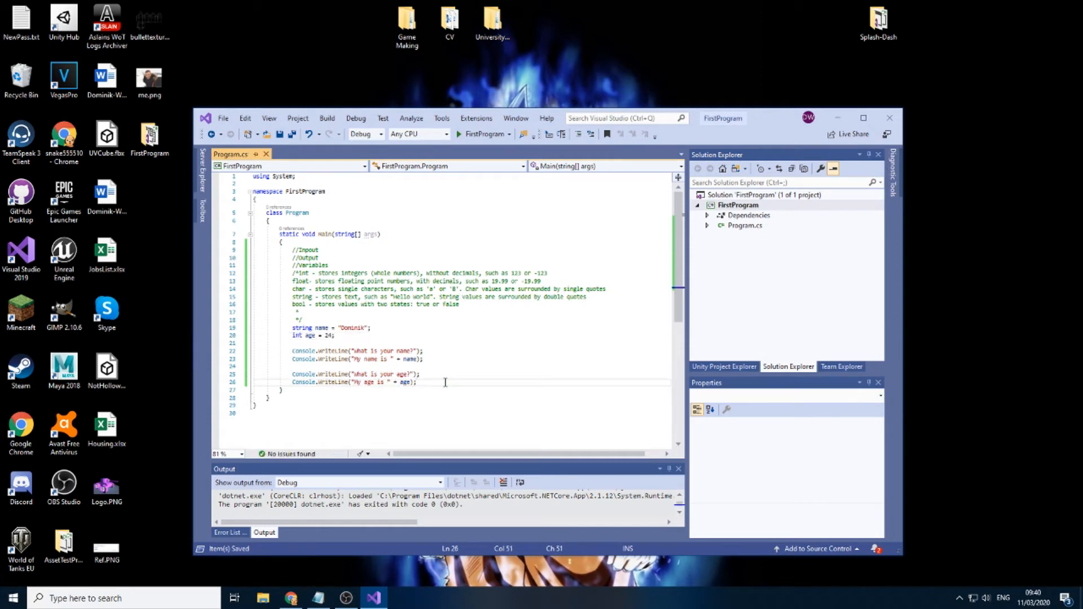
click(414, 336)
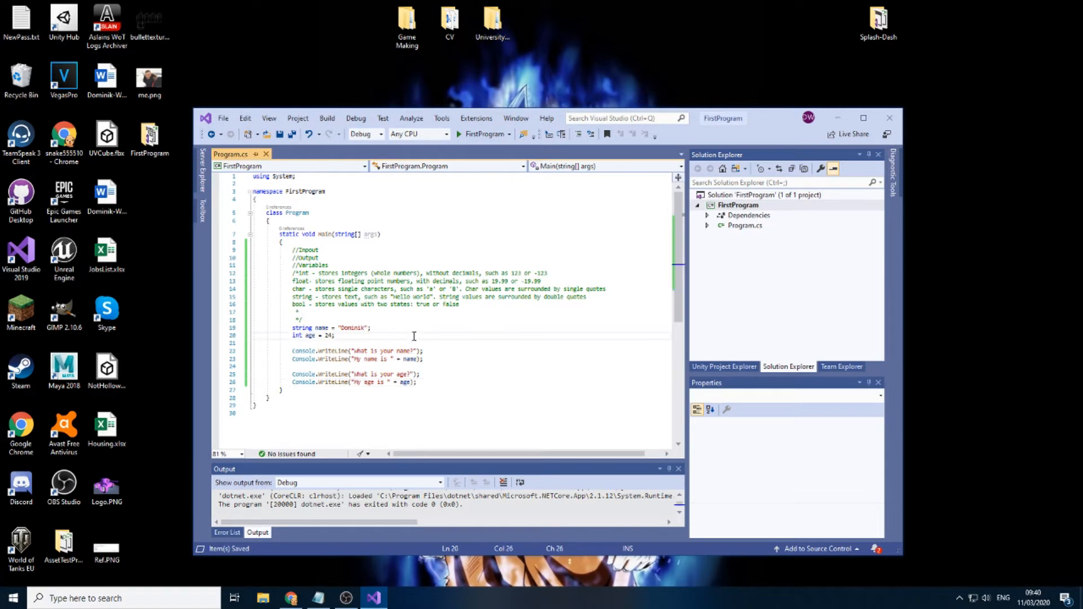
key(F5)
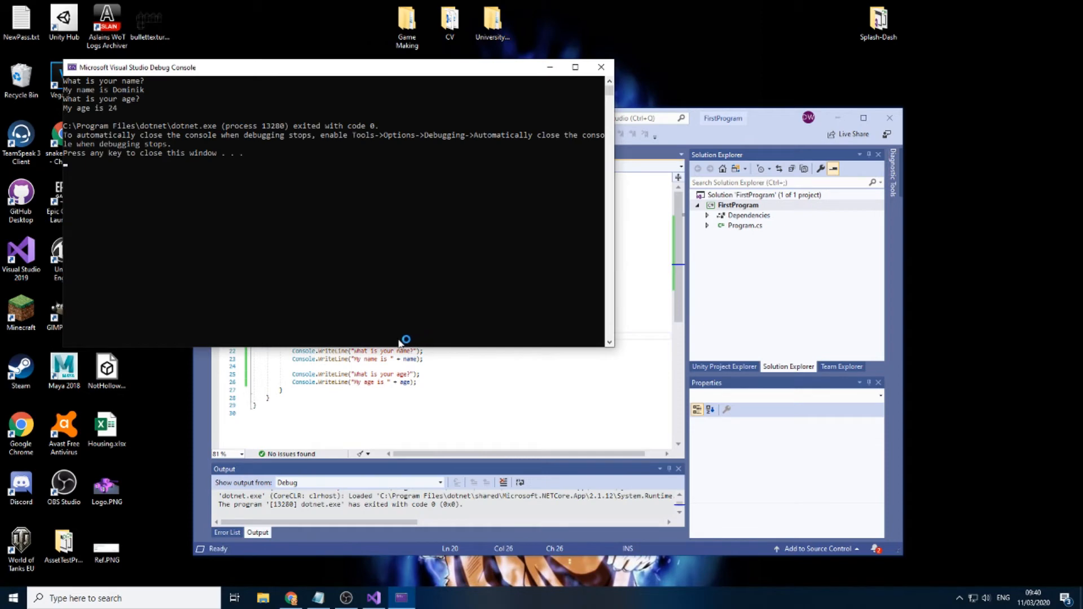
click(601, 67)
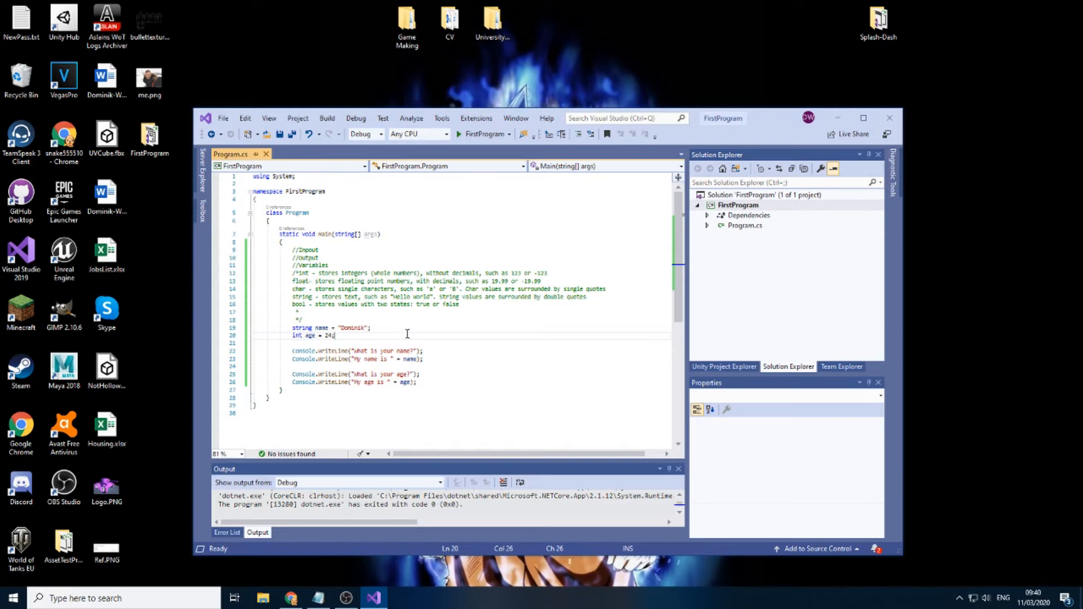
Review the string name and int age declarations with their values Dominik and 24
double_click(303, 329)
click(434, 367)
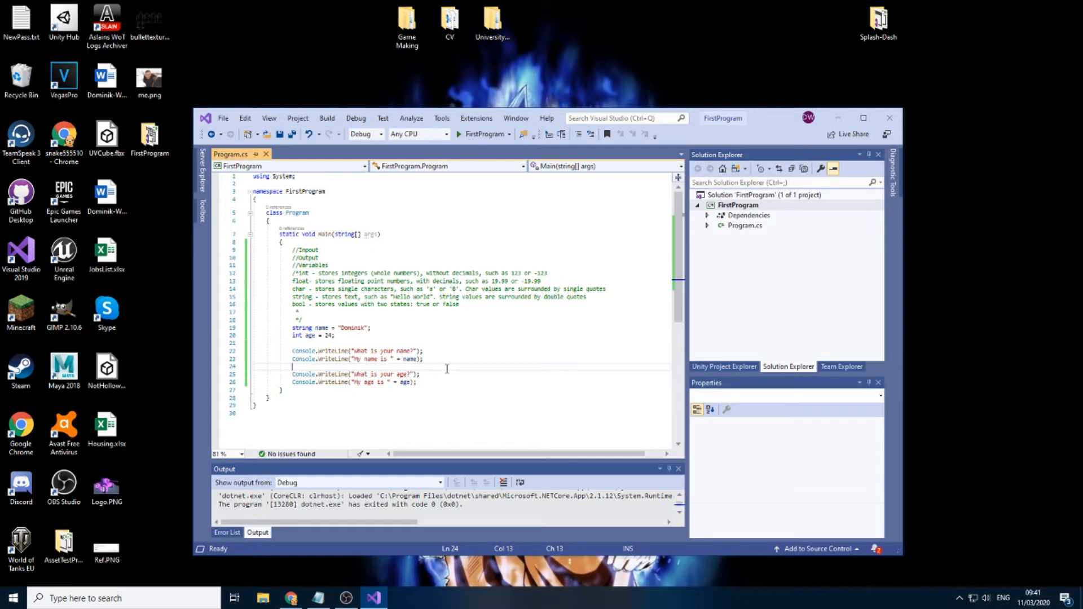
double_click(322, 329)
double_click(328, 337)
double_click(353, 329)
Review the My name is printout line and insert a blank line after the name question
drag(303, 360, 424, 360)
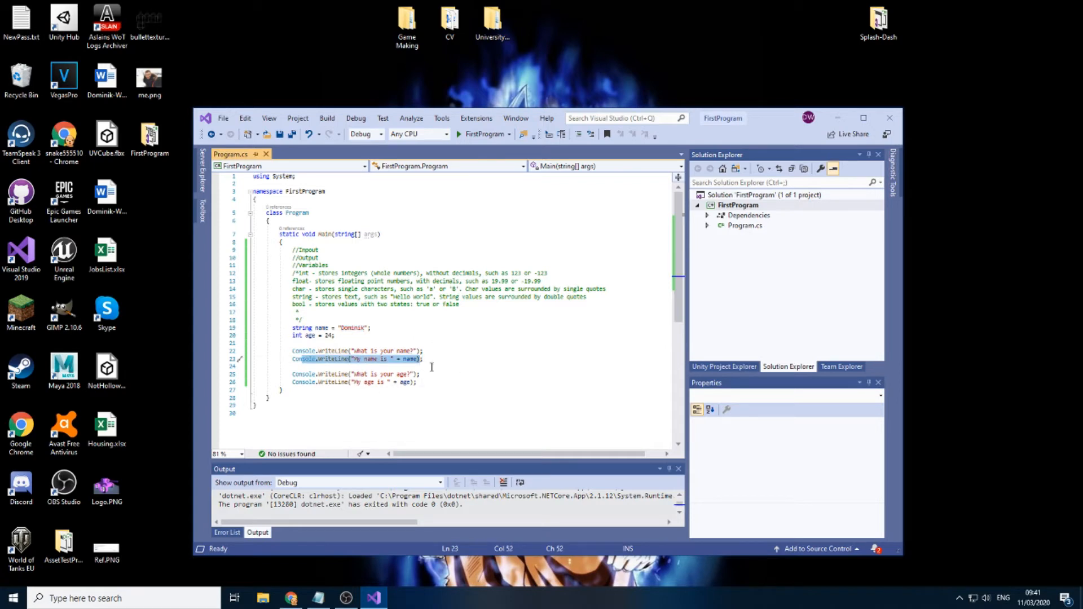
click(439, 374)
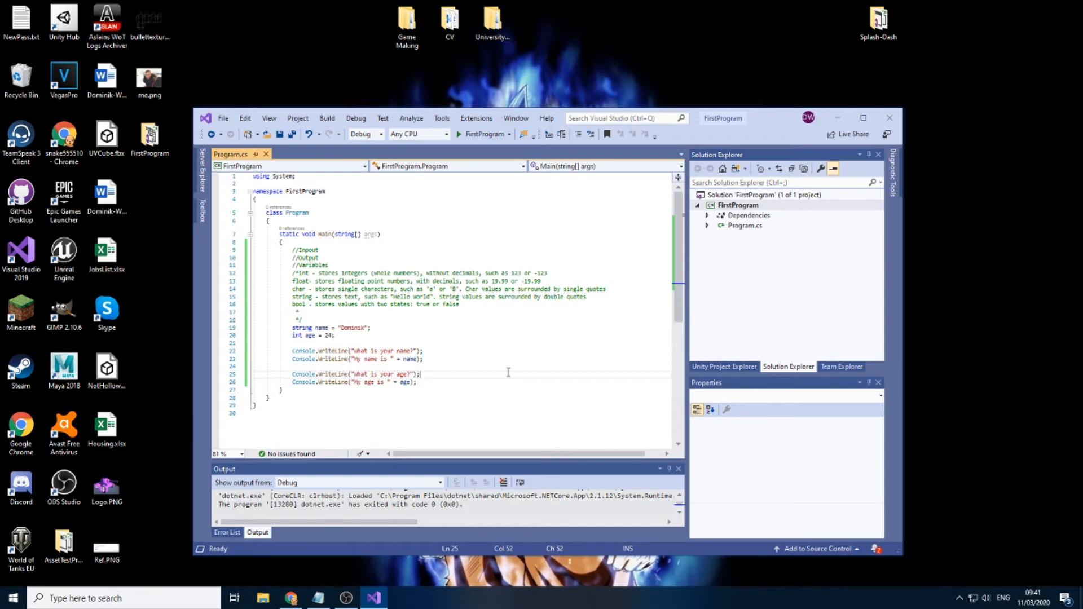
click(434, 352)
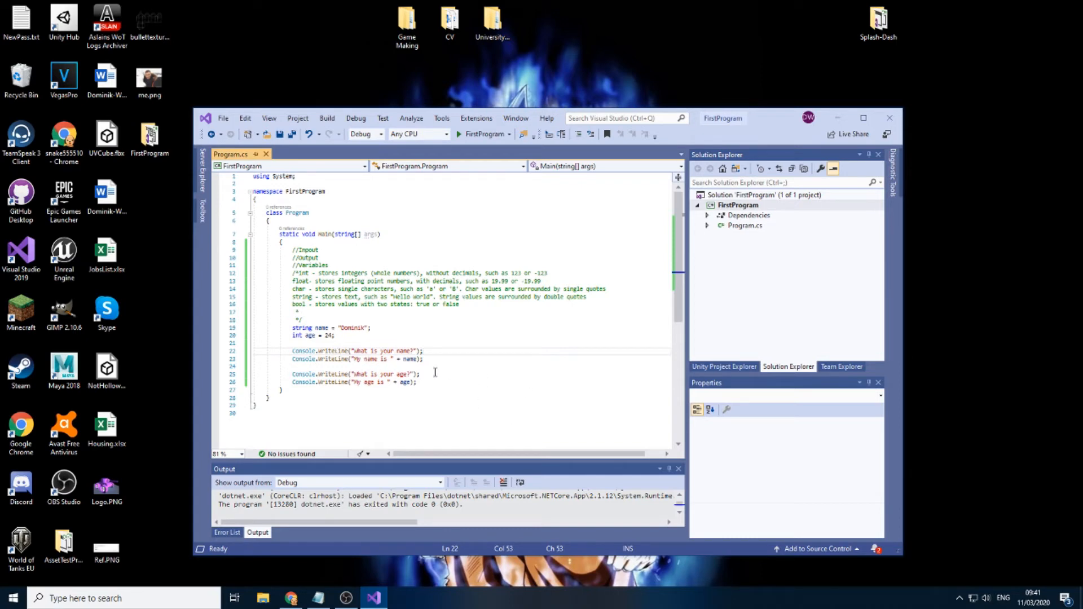
Strip the hardcoded values so the declarations read string name; and int age; and save
key(Return)
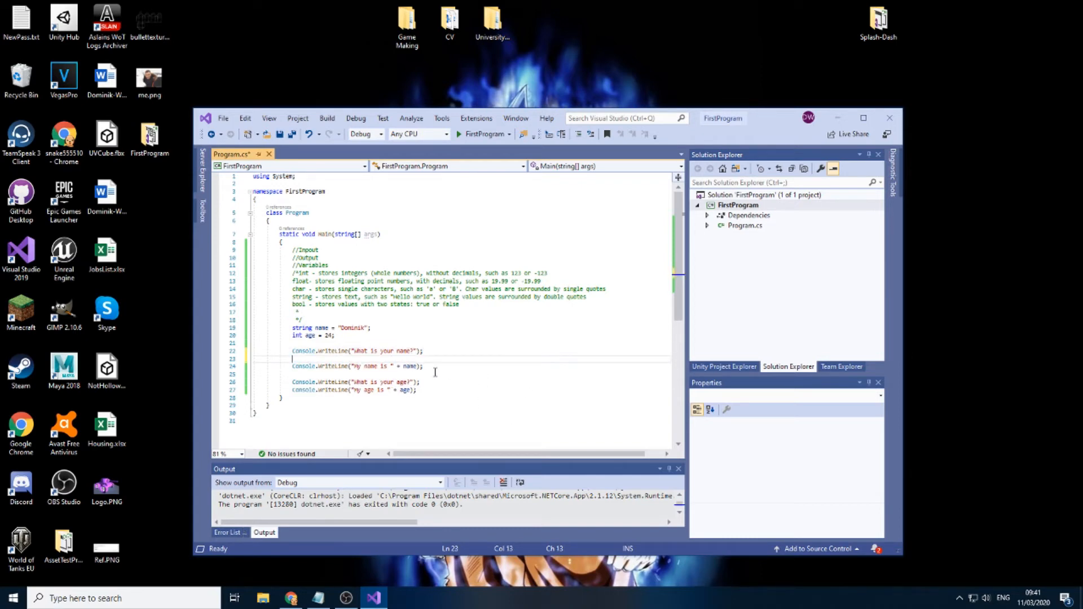
double_click(354, 328)
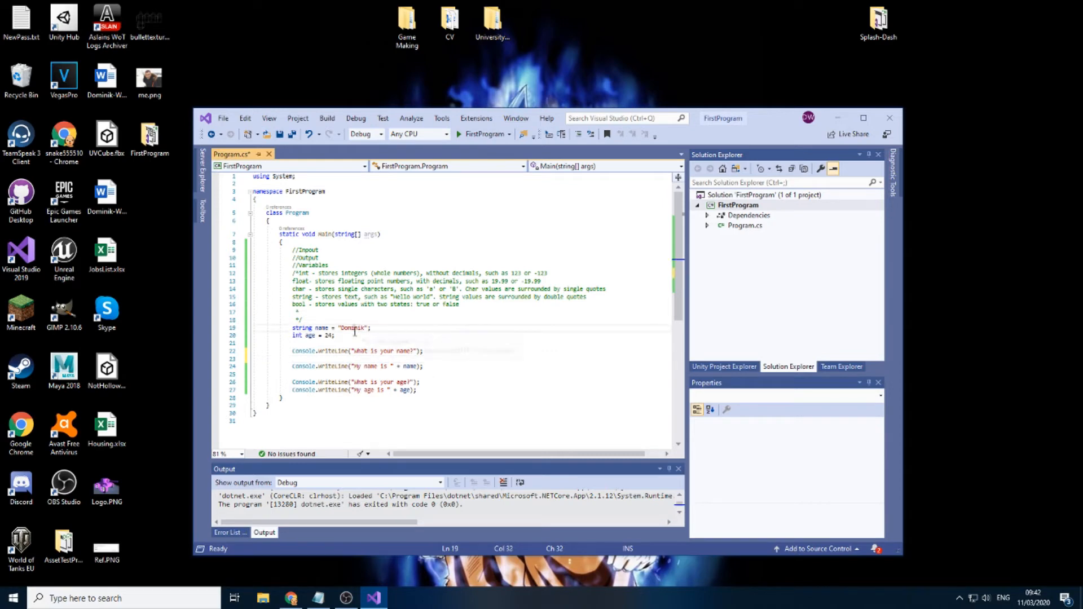
key(BackSpace)
key(BackSpace)
key(BackSpace)
key(BackSpace)
click(331, 336)
key(BackSpace)
key(BackSpace)
key(BackSpace)
key(BackSpace)
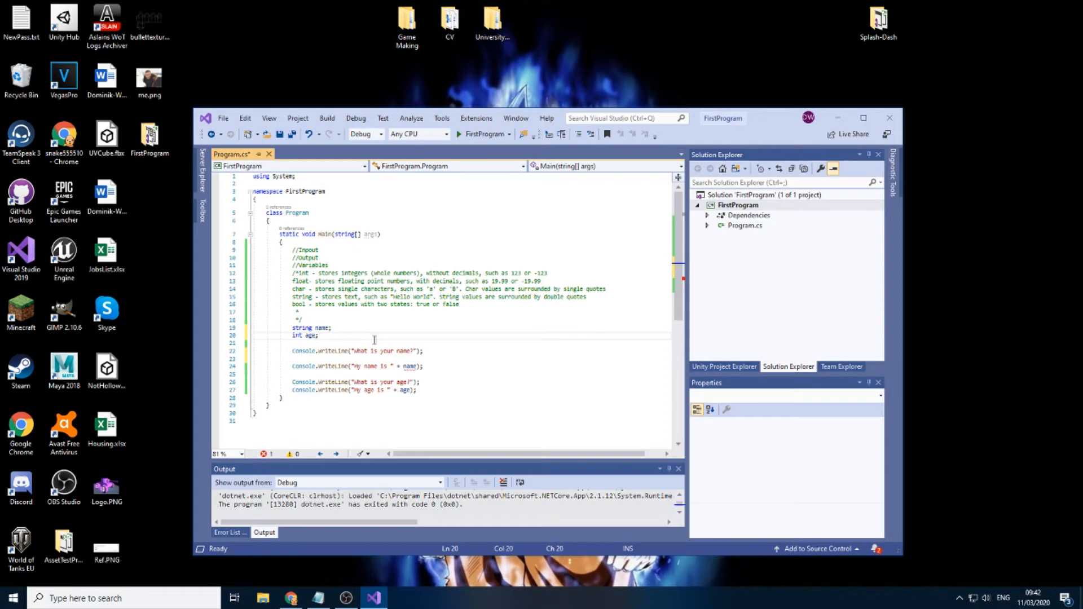
key(ctrl+s)
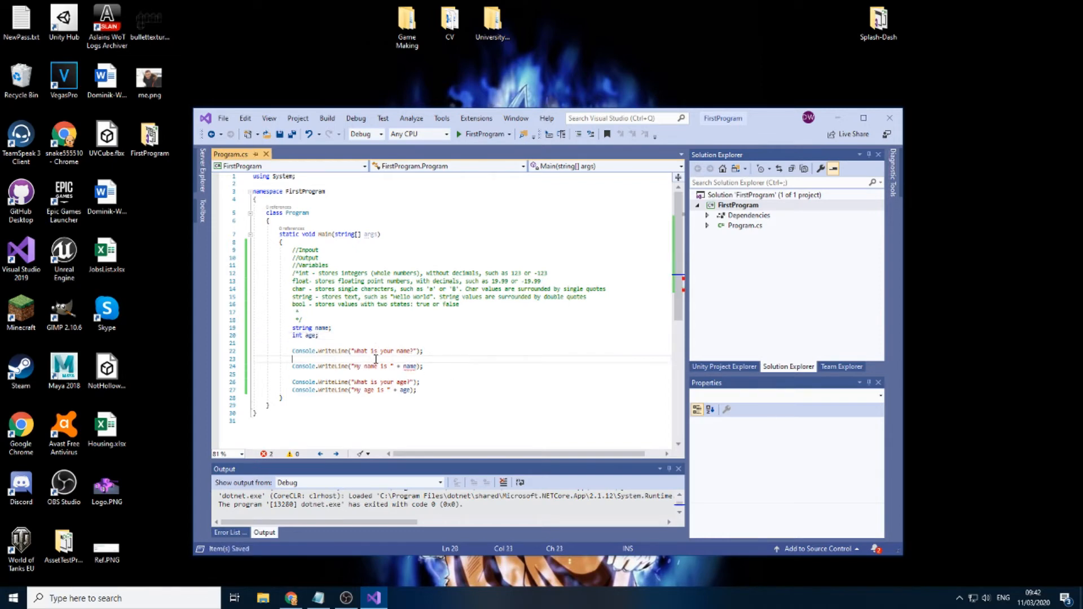
Run with F5, decline the last successful build, and land on empty line 23 after the unassigned-variable errors
key(F5)
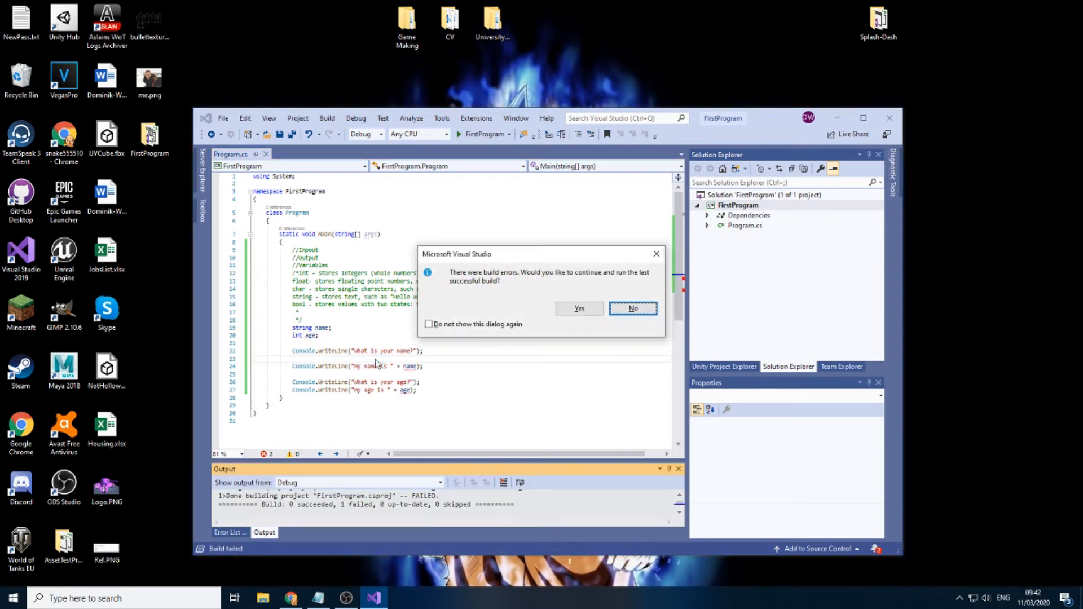
click(658, 256)
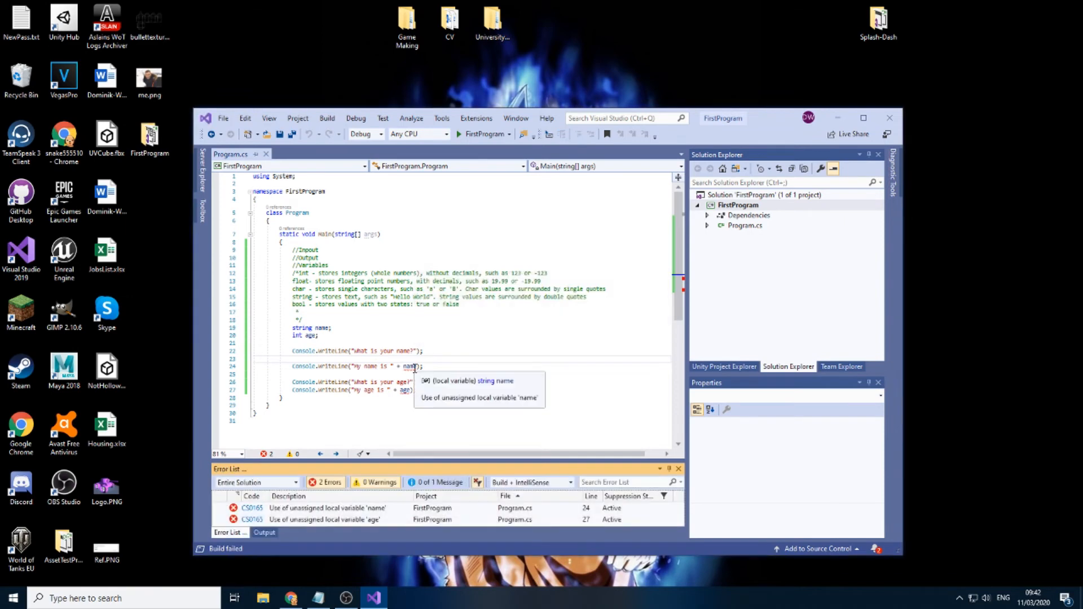
click(317, 359)
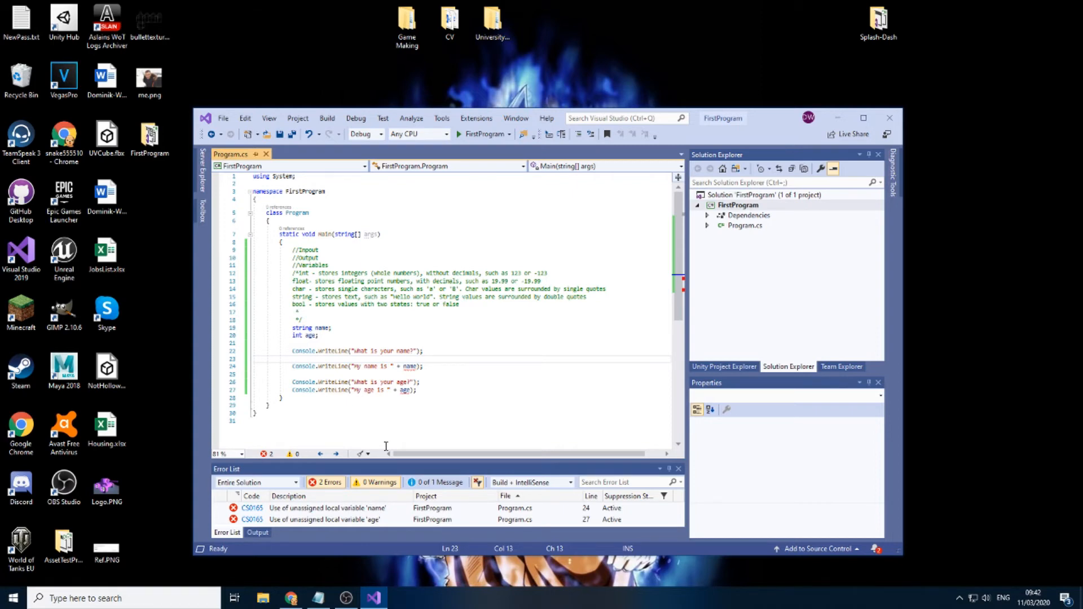
text(name = Console.read)
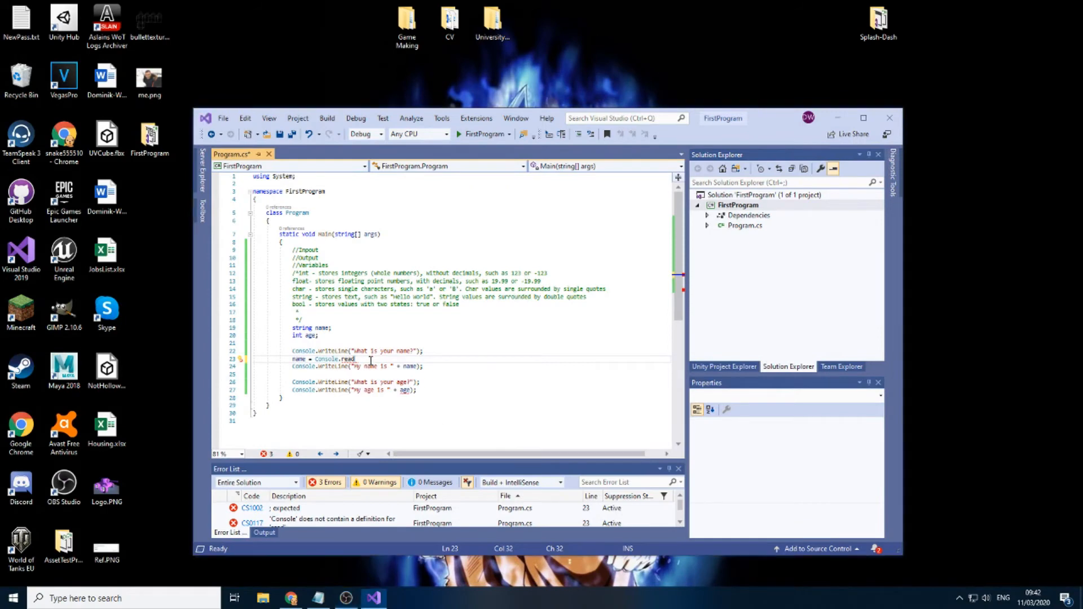
Write name = Console.ReadLine();, comment out the two age lines, save and run to the name prompt
key(BackSpace)
key(BackSpace)
key(BackSpace)
text(ReadL)
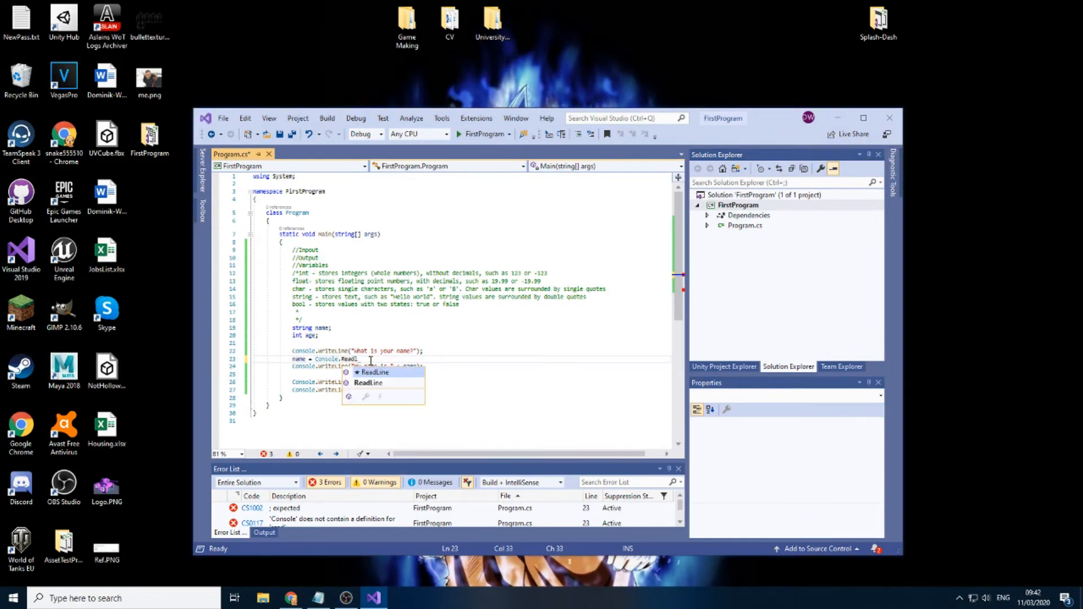
text(ine())
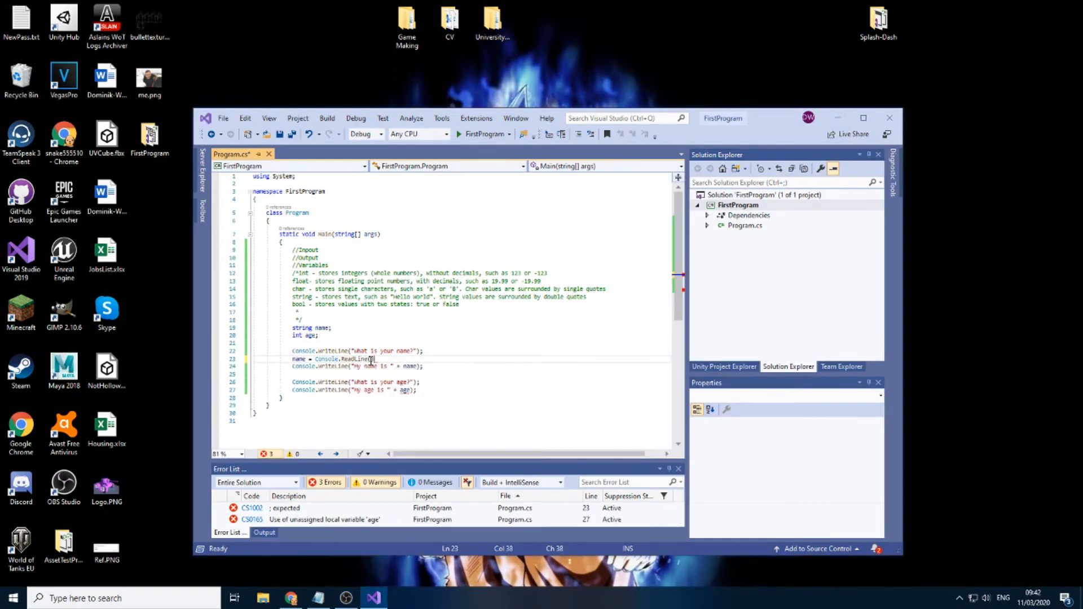
text(;)
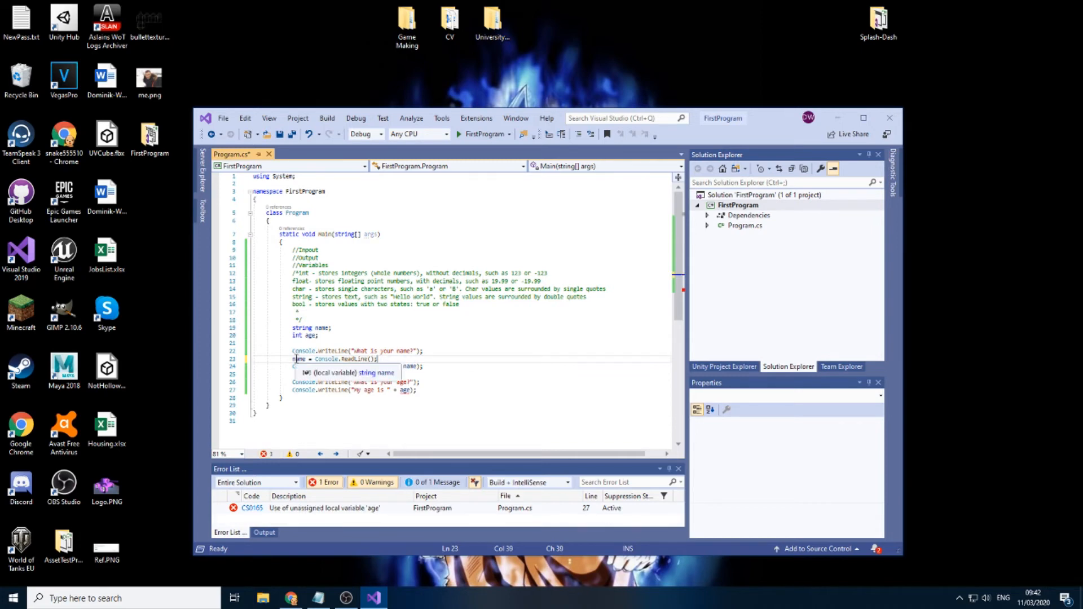
click(292, 383)
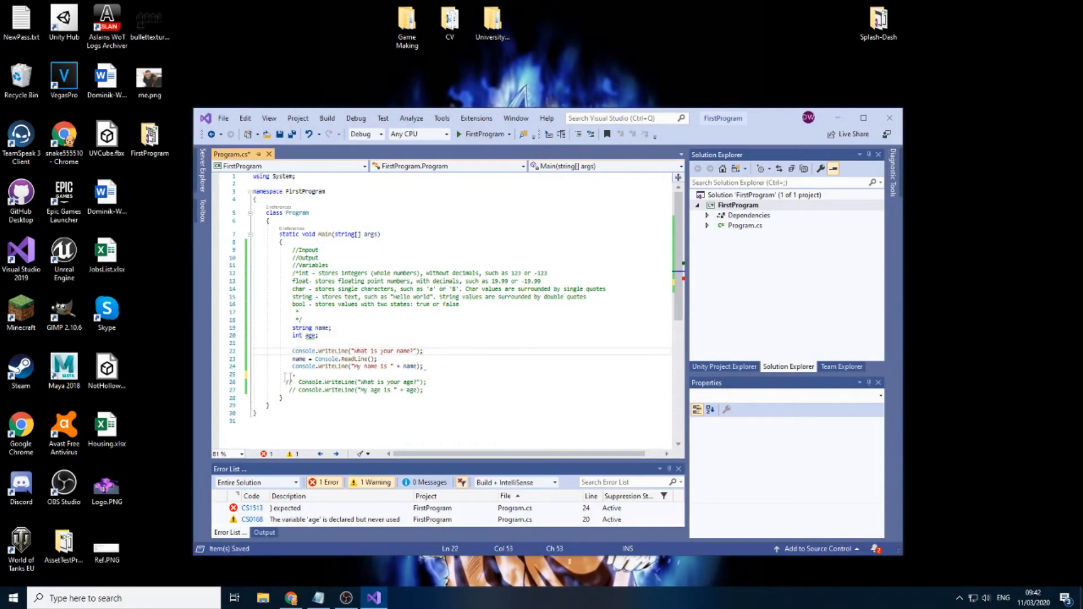
key(ctrl+s)
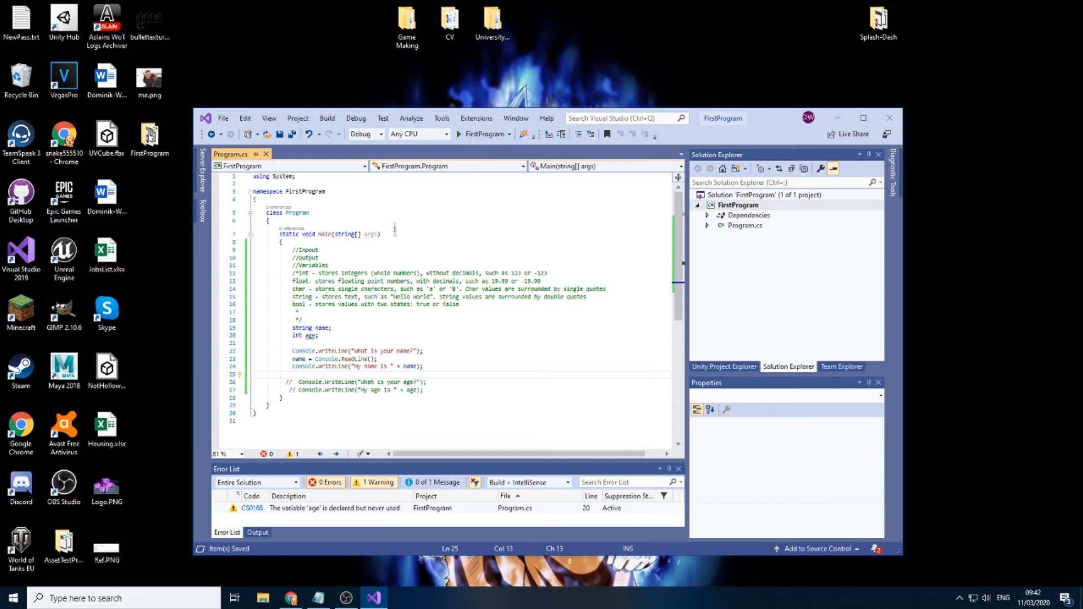
key(F5)
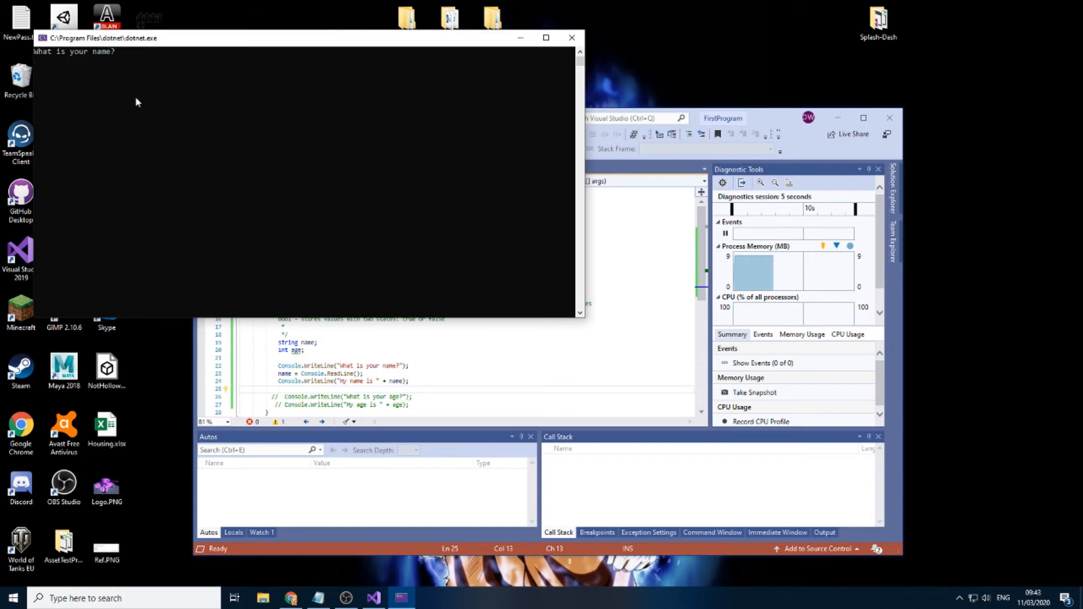
text(N)
text(u)
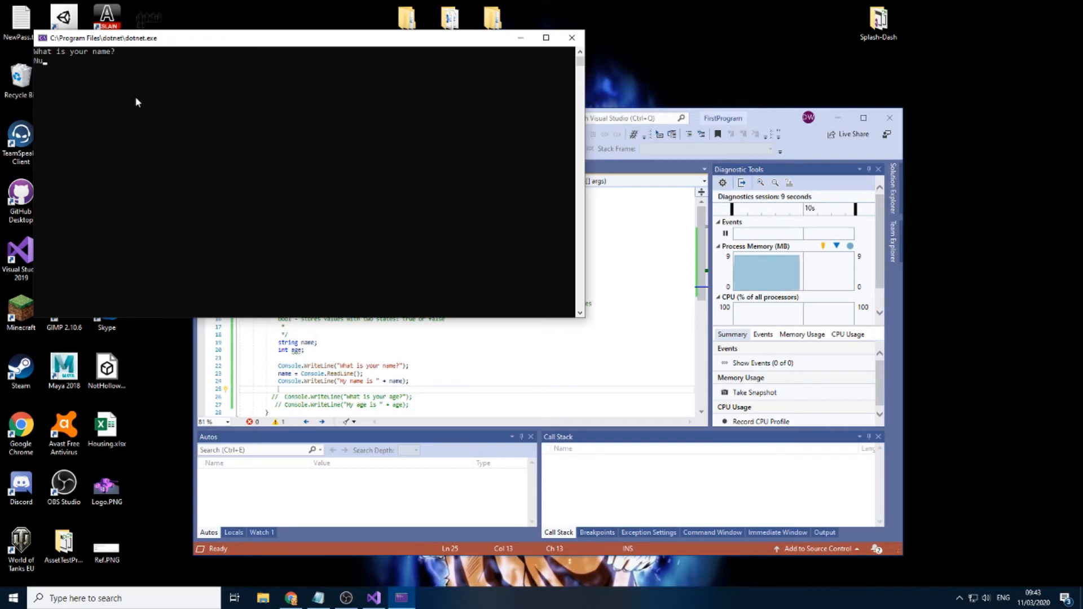
text(bert)
Run twice entering Nubert then Larry, confirming 'My name is ...' echoes each, and select line 24
key(Return)
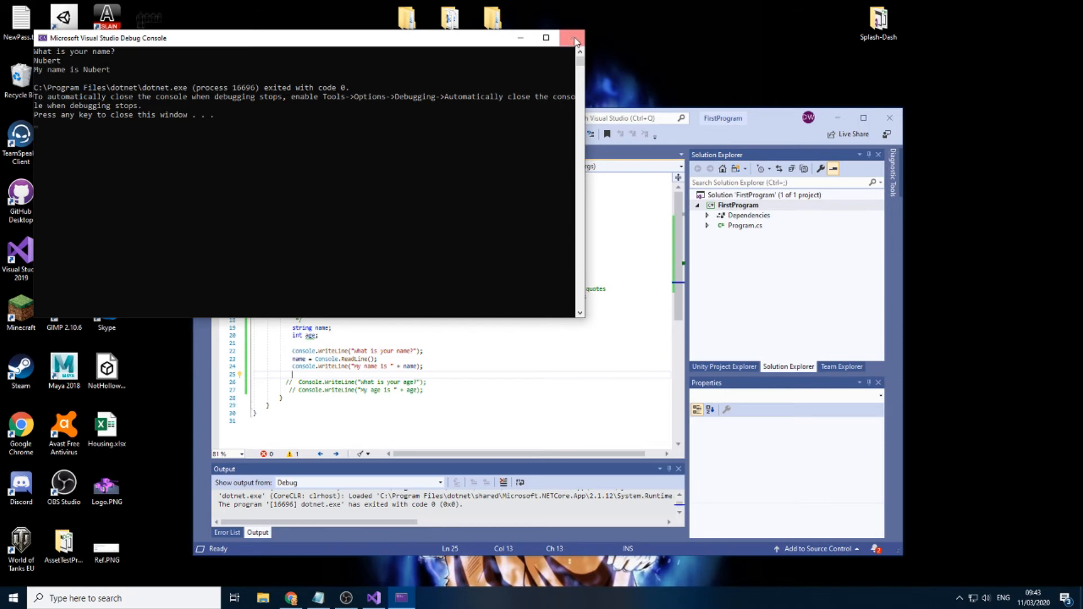
click(576, 39)
key(F5)
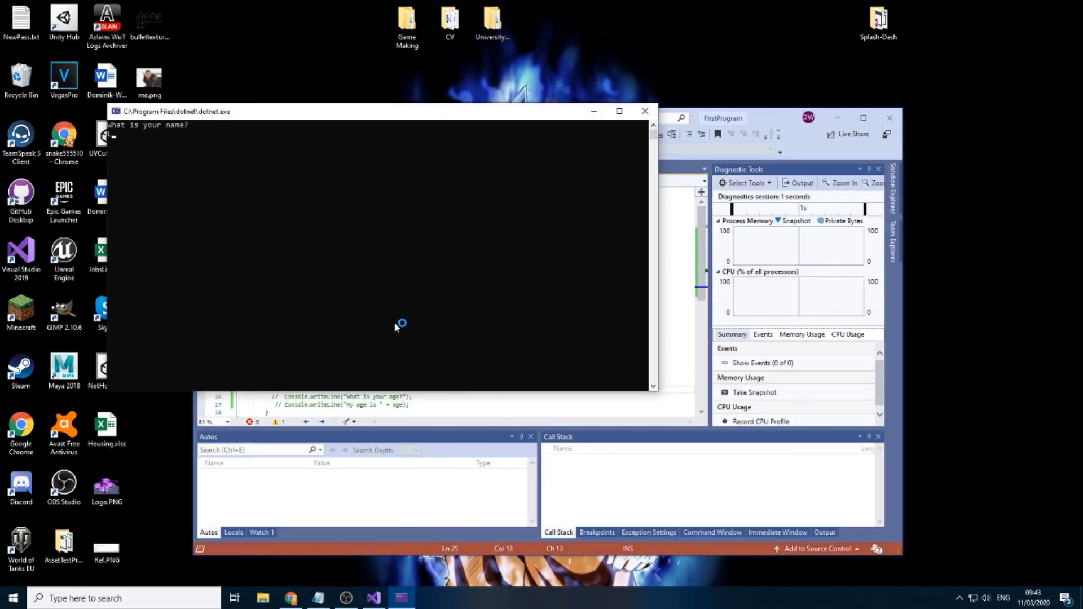
text(Larry)
key(Return)
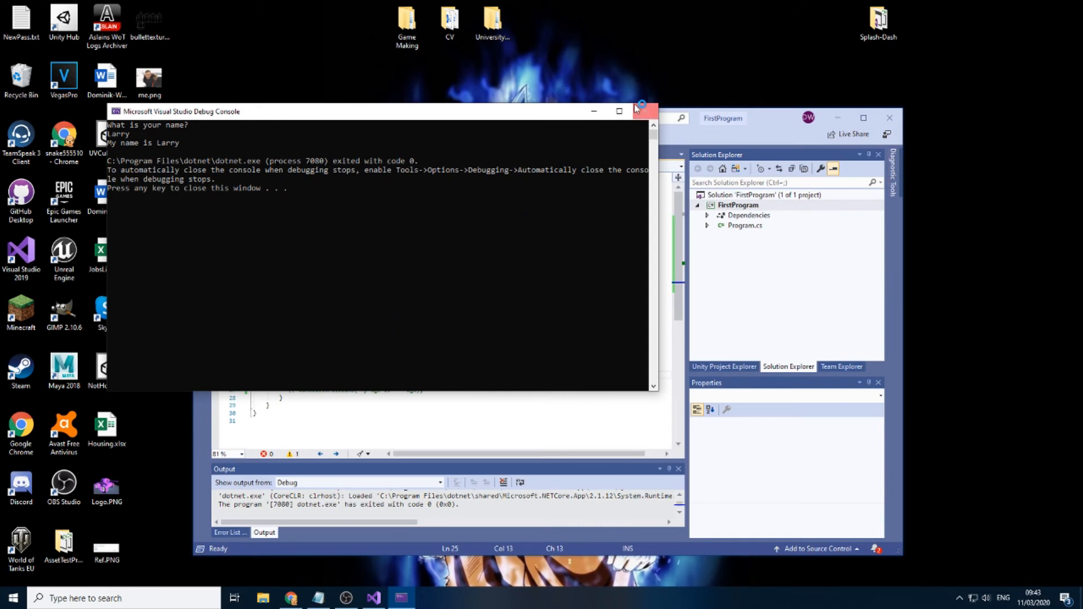
click(645, 111)
key(shift+Home)
key(ctrl+c)
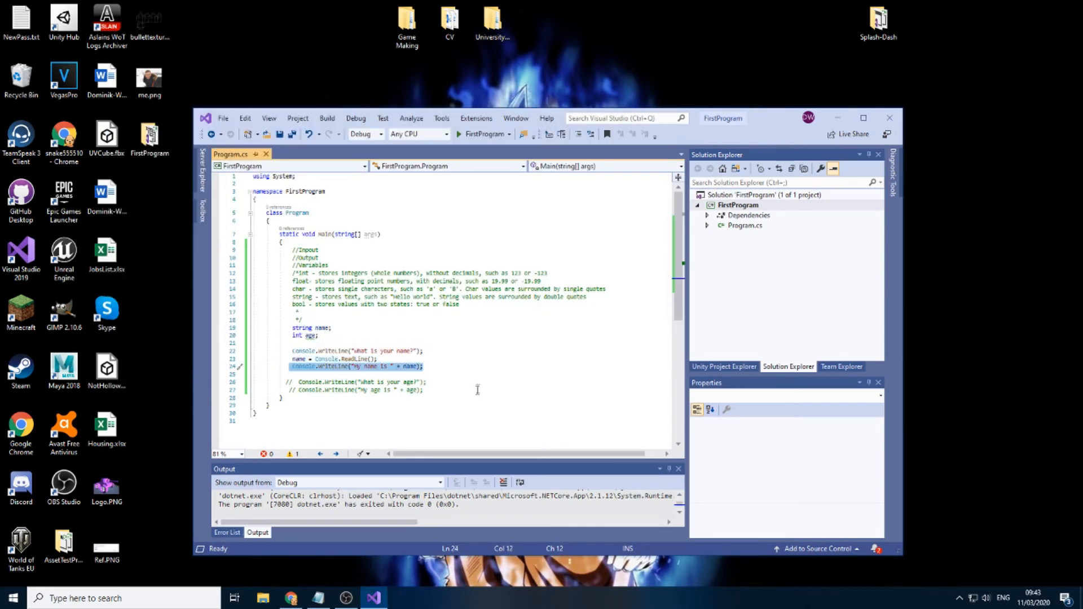
Paste a duplicate of the name greeting line below it, then undo it
click(449, 366)
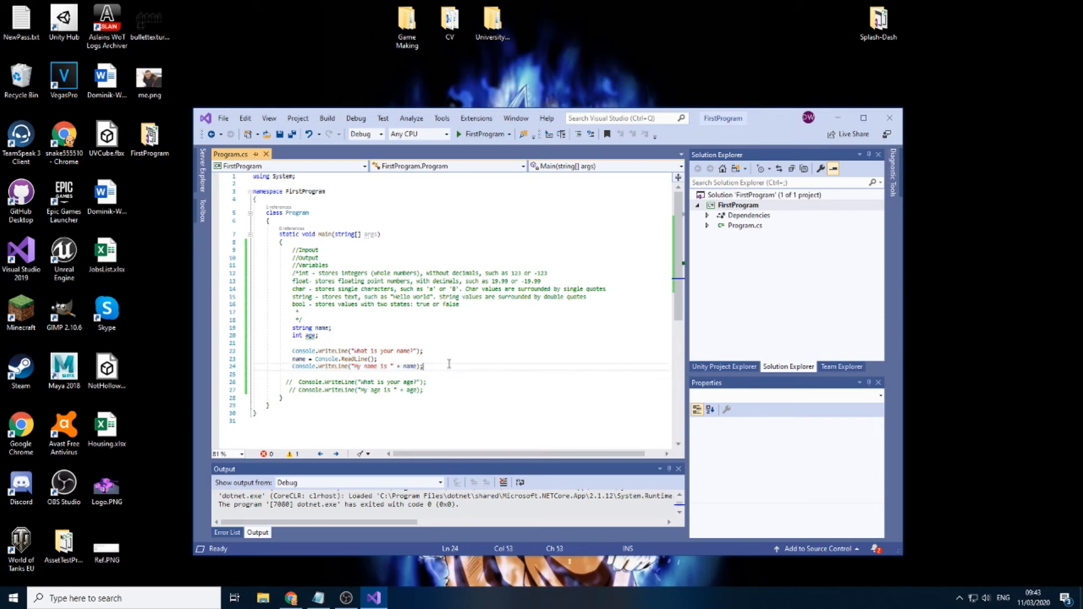
key(Return)
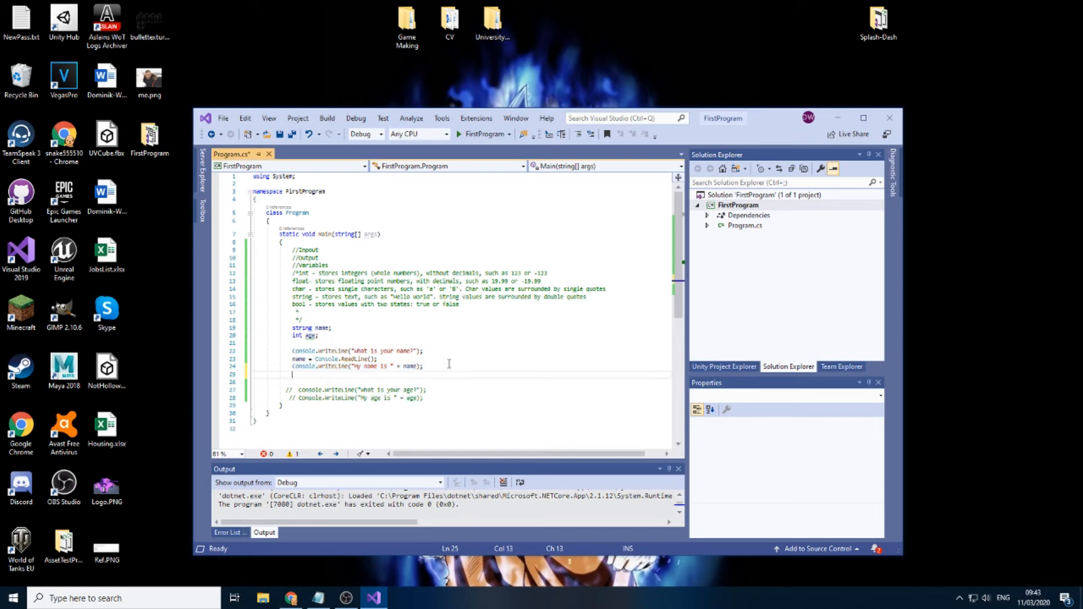
key(ctrl+v)
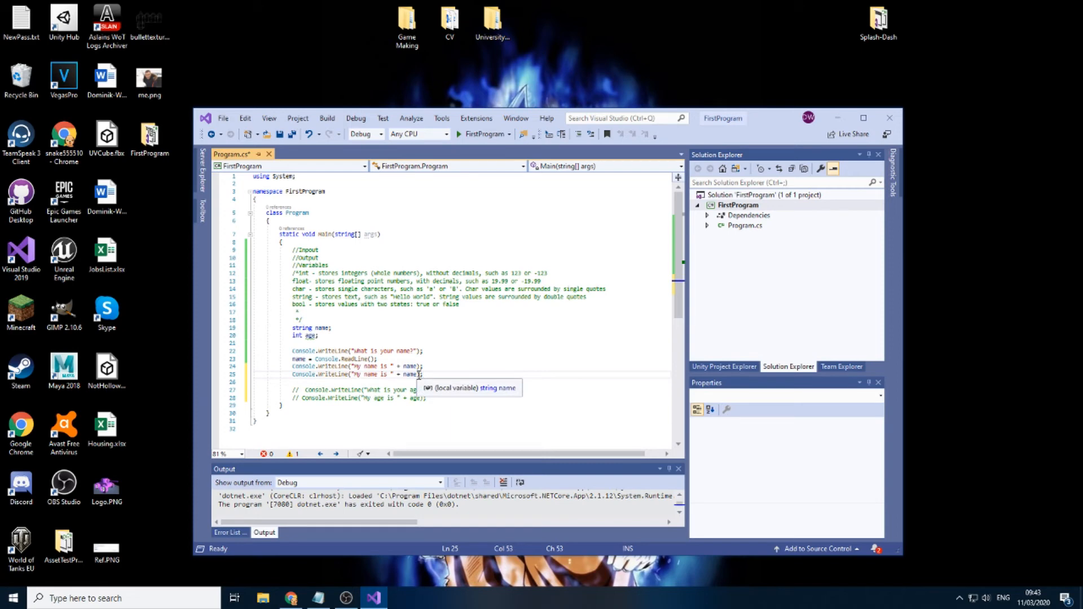
key(ctrl+z)
key(ctrl+z)
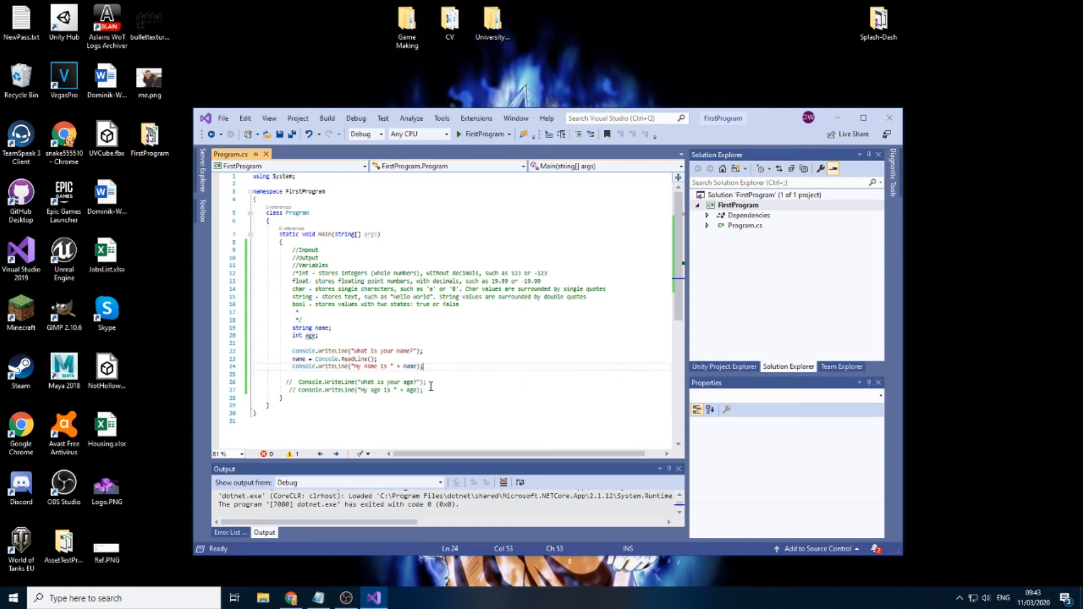
Uncomment the age question line and prefix its string with name + via IntelliSense
drag(427, 382, 296, 382)
key(ctrl+k)
key(ctrl+u)
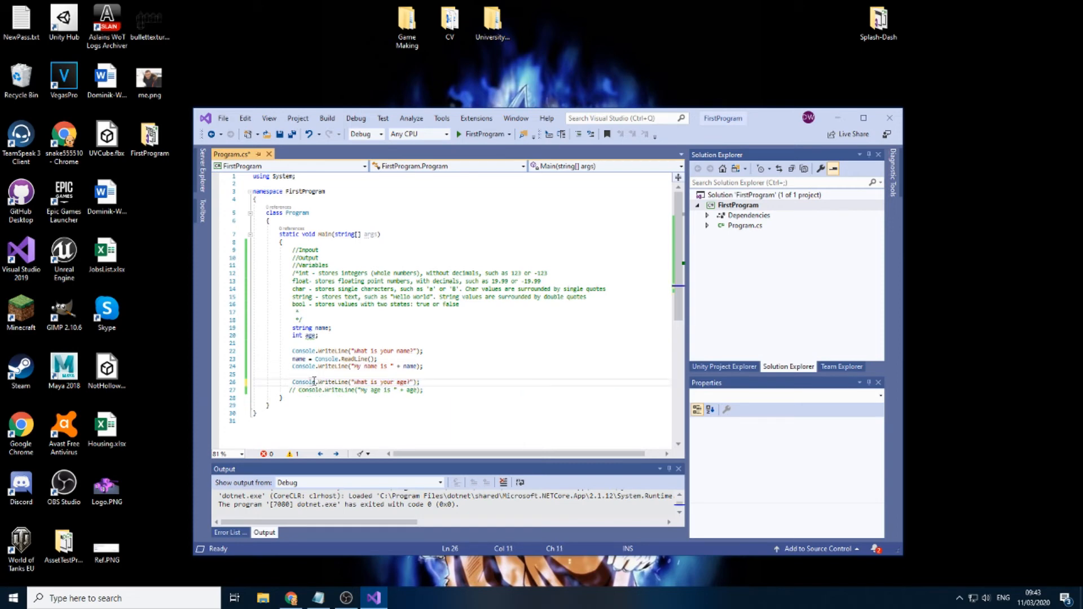
click(354, 380)
click(354, 381)
text(nam)
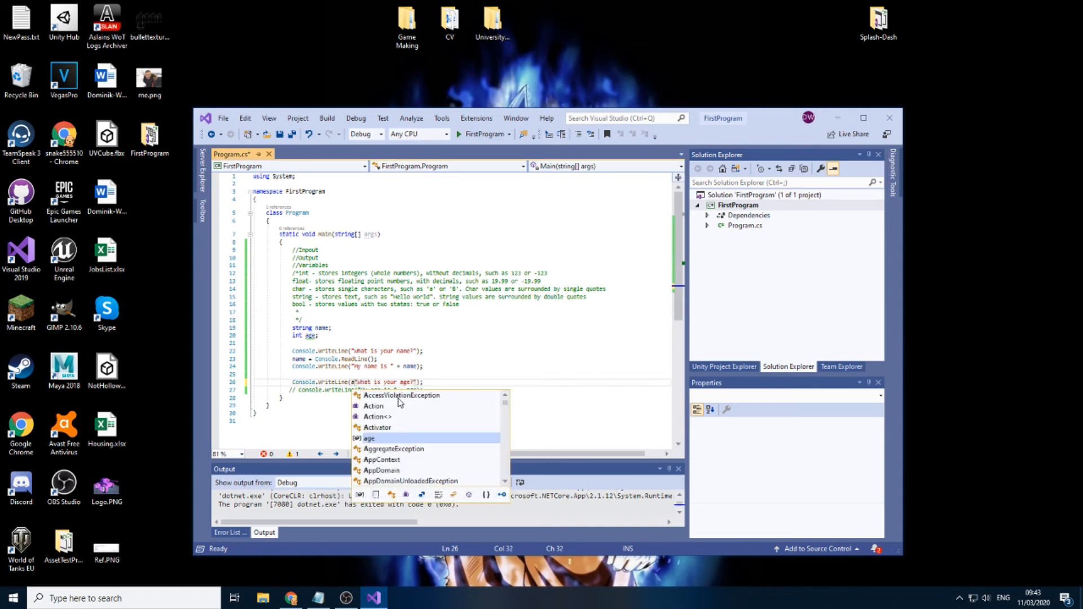
text(e +)
key(Right)
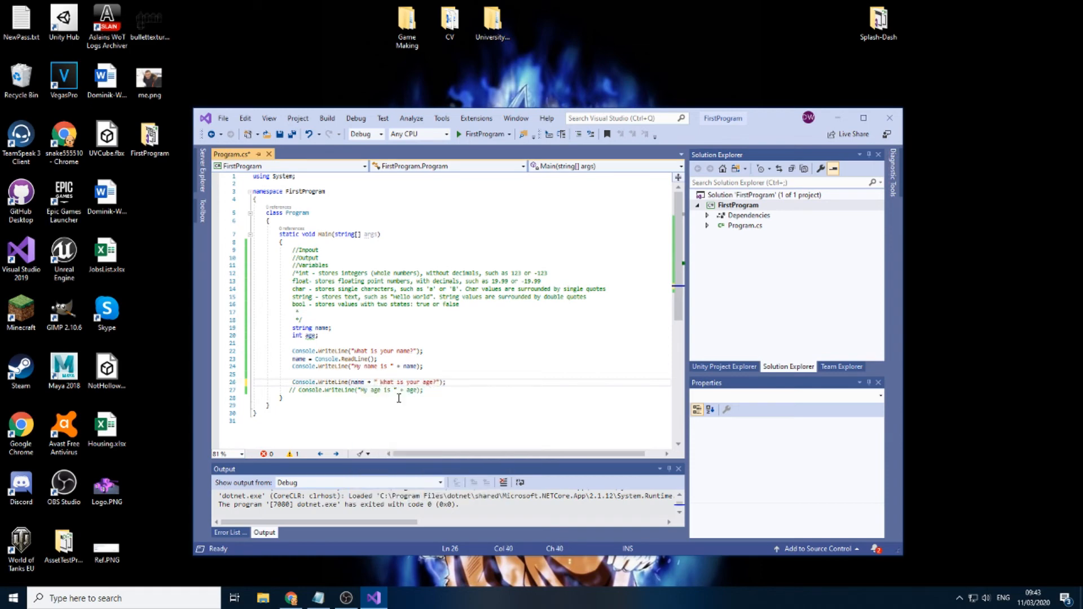
Run and enter Davis, getting 'Davis What is your age?', then return to commented line 27
key(ctrl+F5)
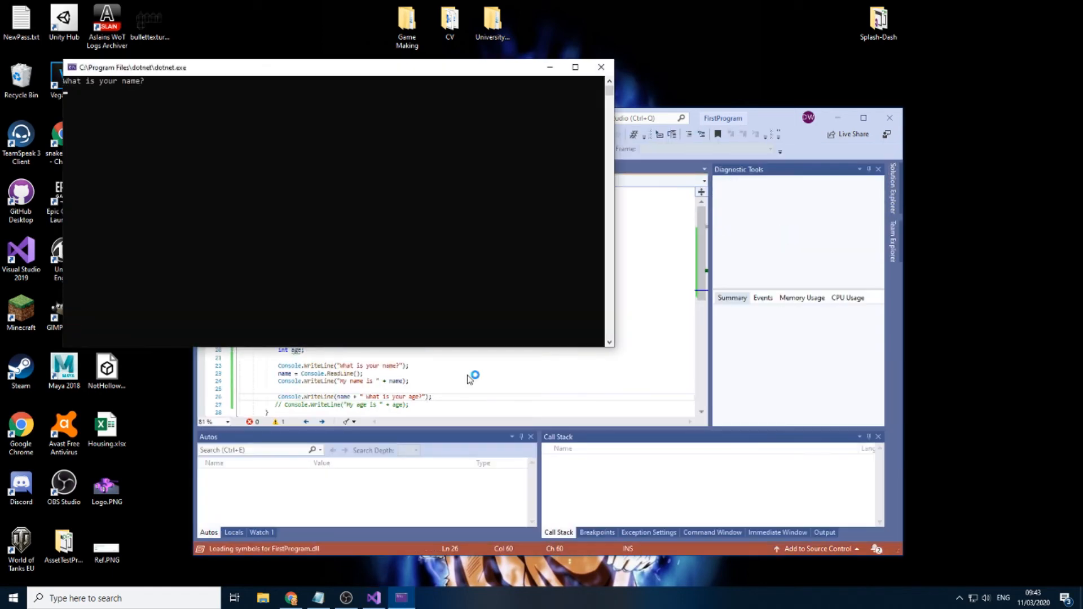
text(Davis)
key(Return)
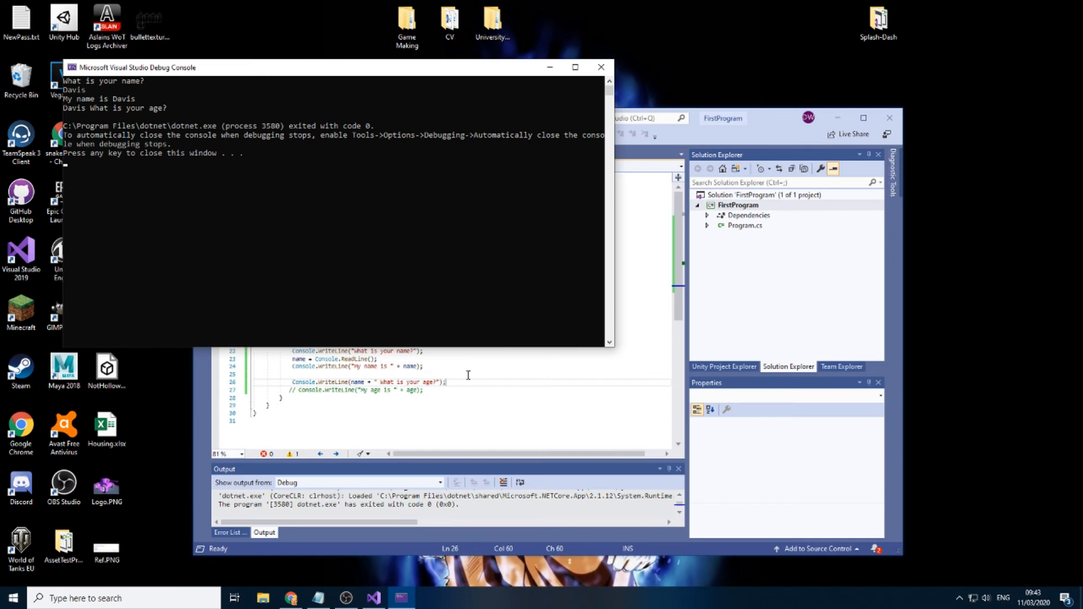
click(601, 68)
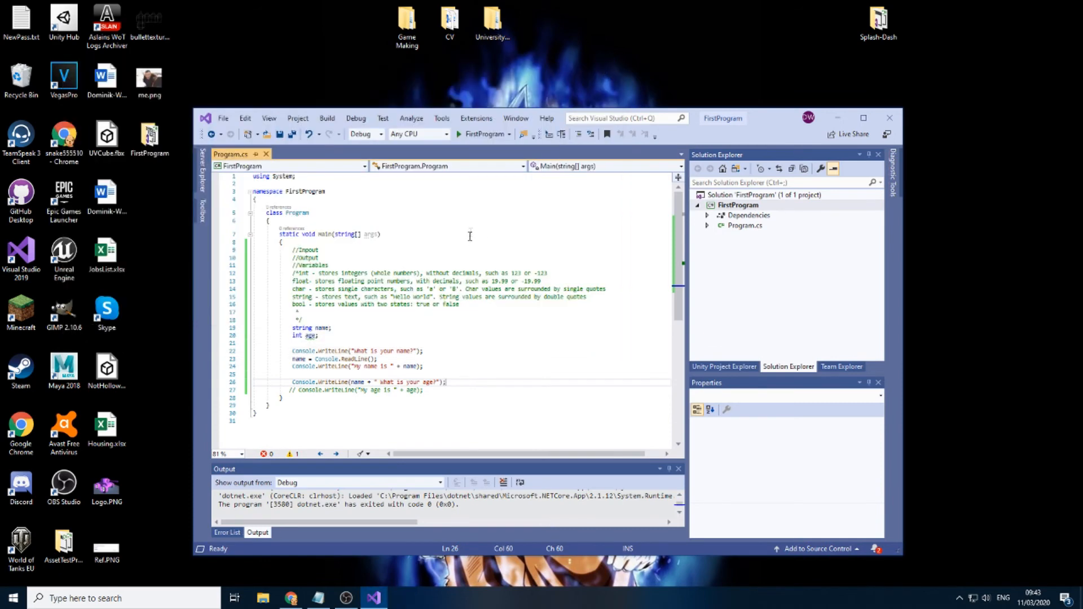
click(421, 392)
Uncomment the age-printing line and add age = Console.ReadLine(); below the age prompt
key(BackSpace)
key(BackSpace)
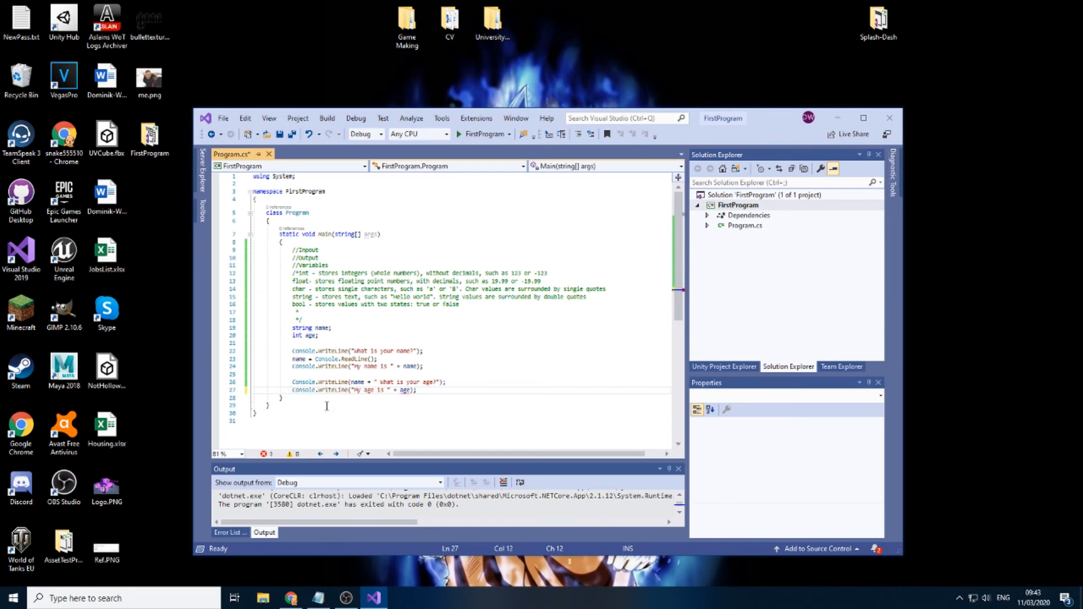
key(ctrl+s)
click(485, 369)
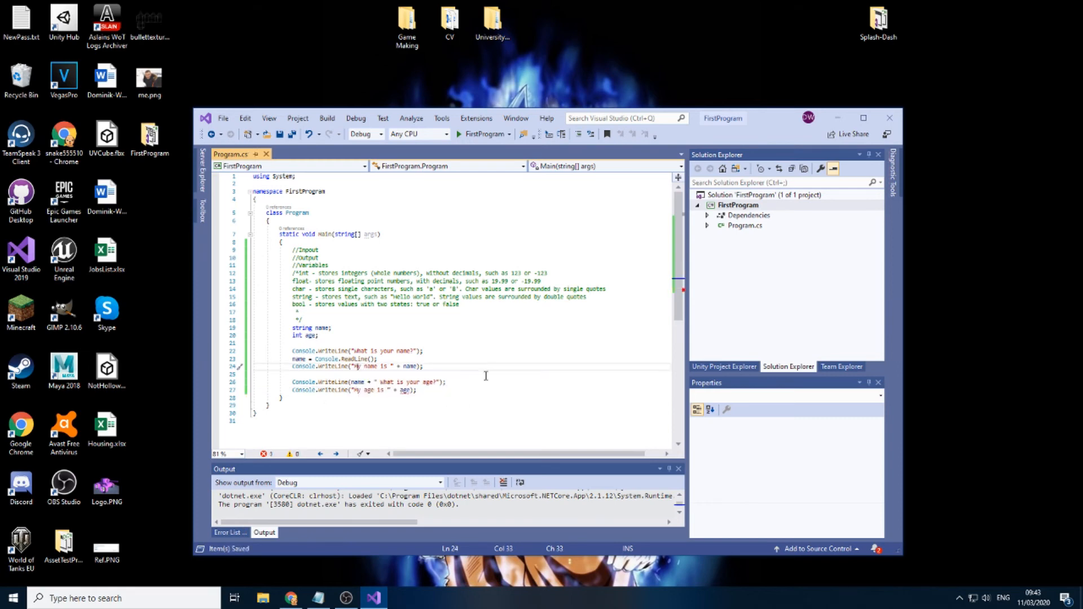
click(459, 382)
scroll(518, 407, down, 1)
key(Return)
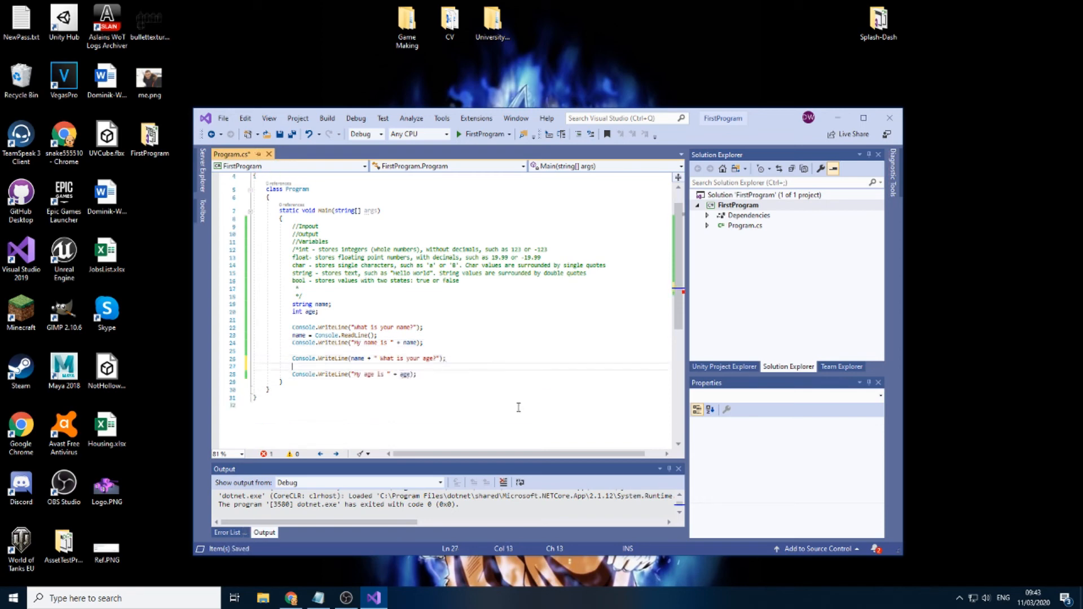
text(age)
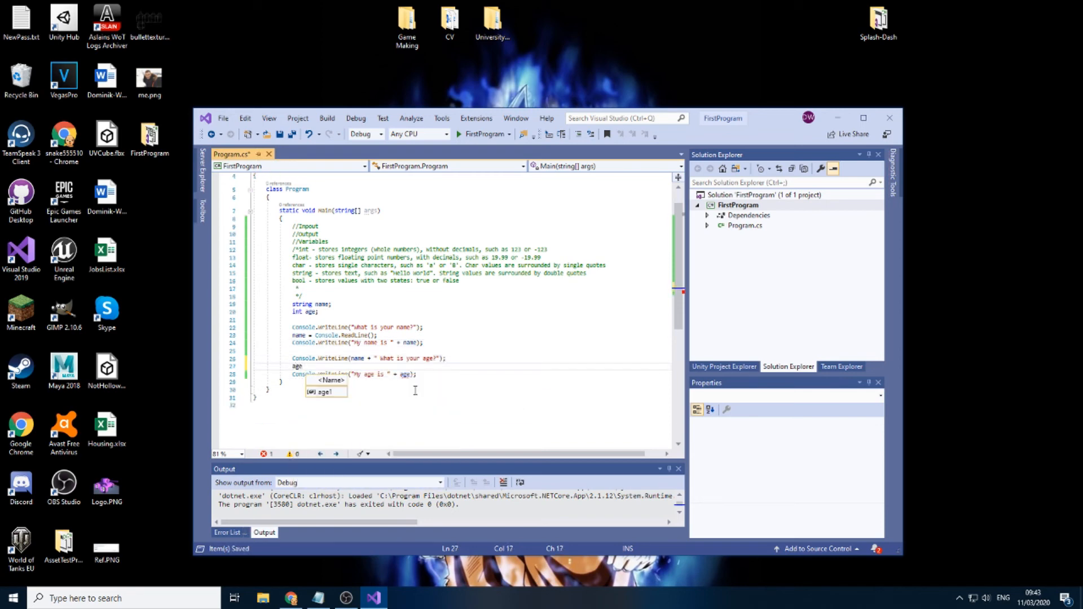
text( =  Console.ReadLine)
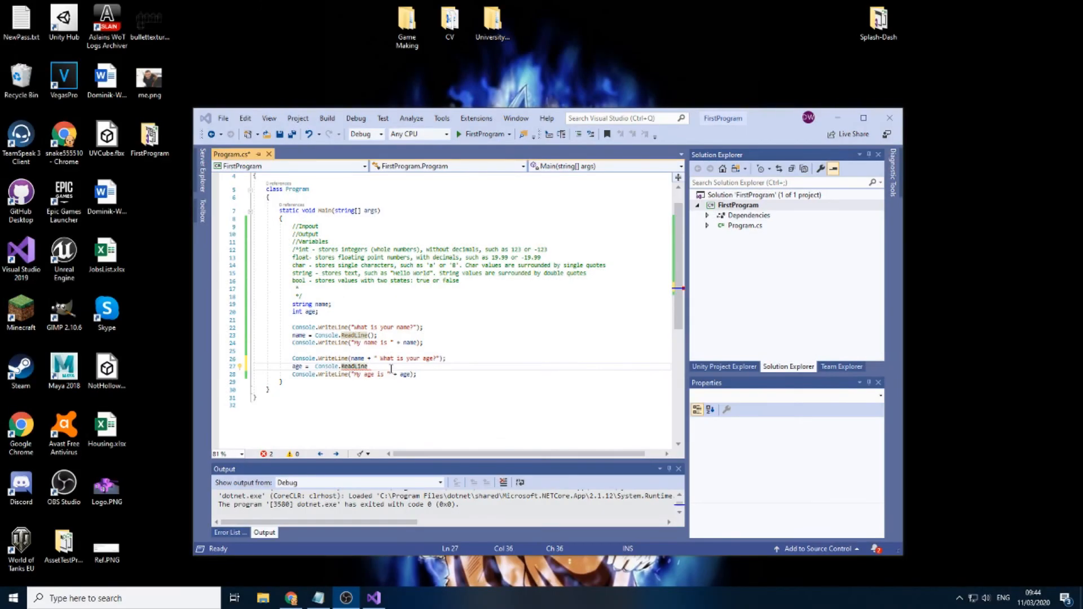
text(();)
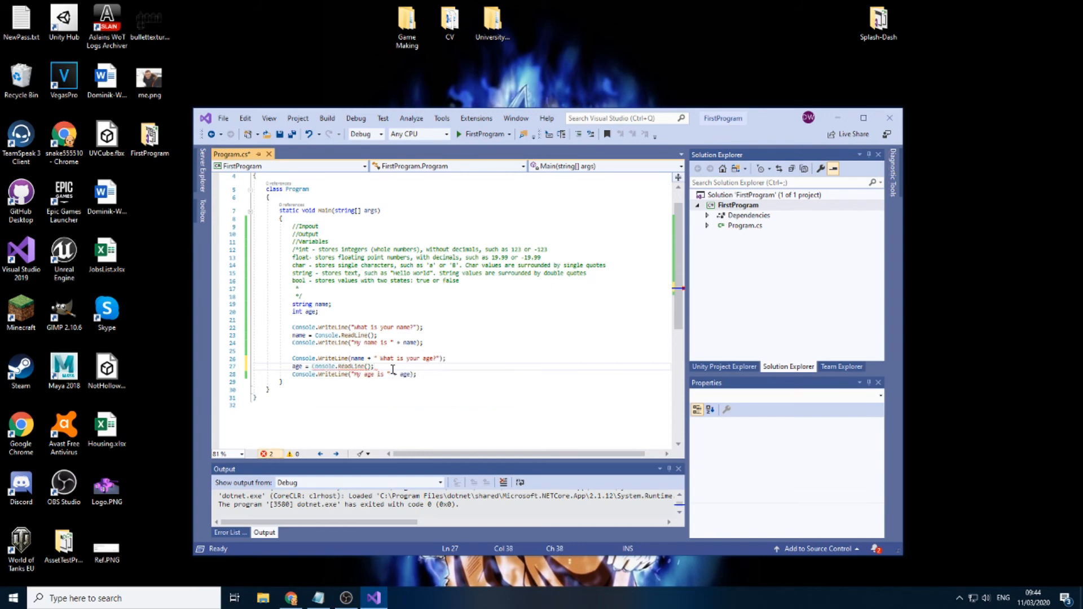
click(399, 393)
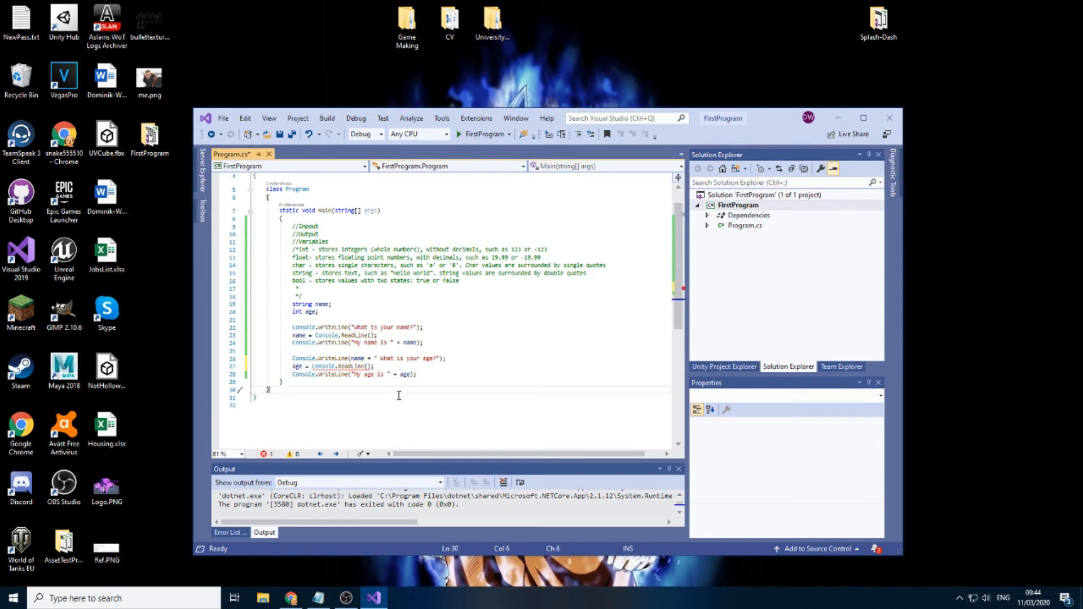
mouse_move(352, 367)
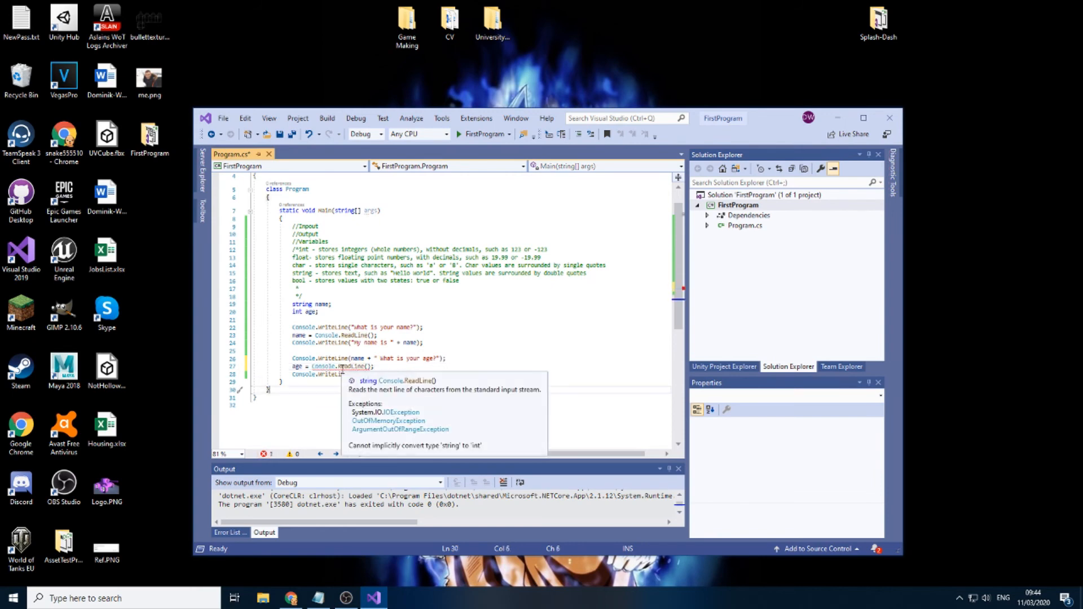
Change the age declaration on line 20 from int to string
click(302, 401)
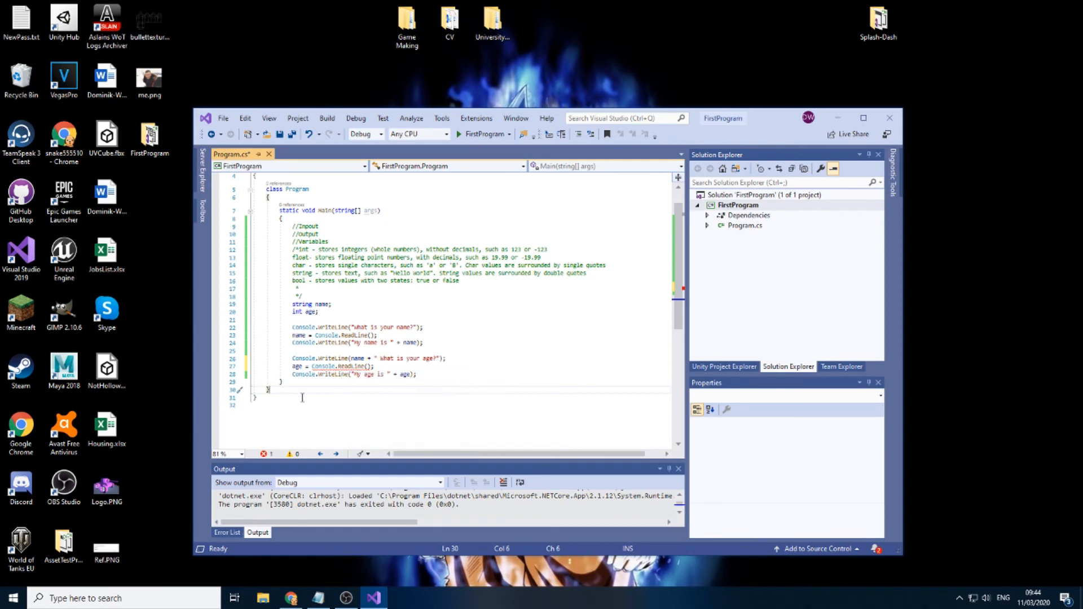
drag(314, 336, 414, 332)
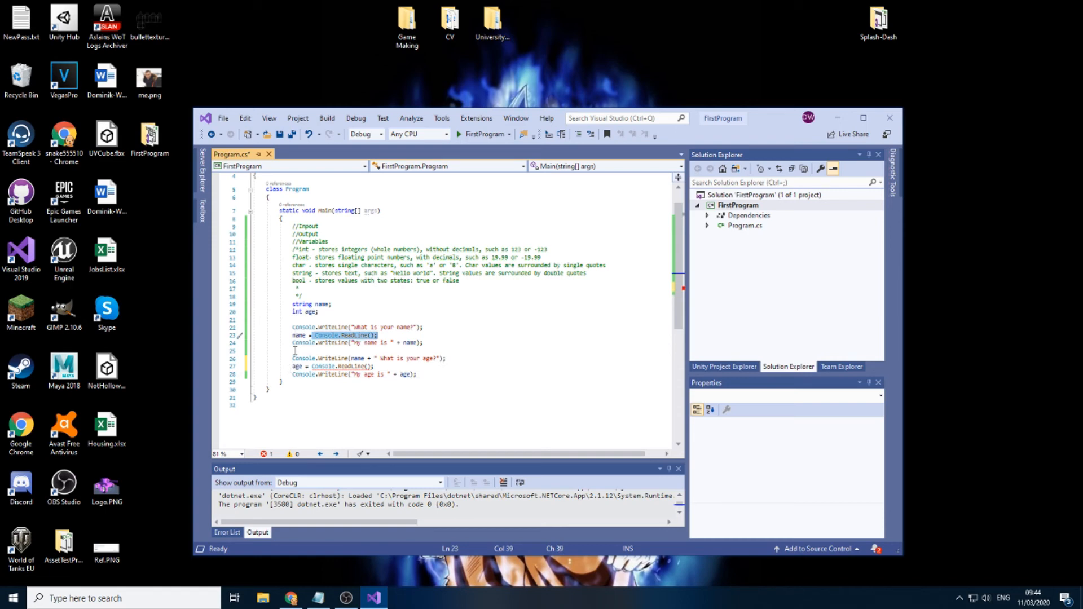
double_click(297, 313)
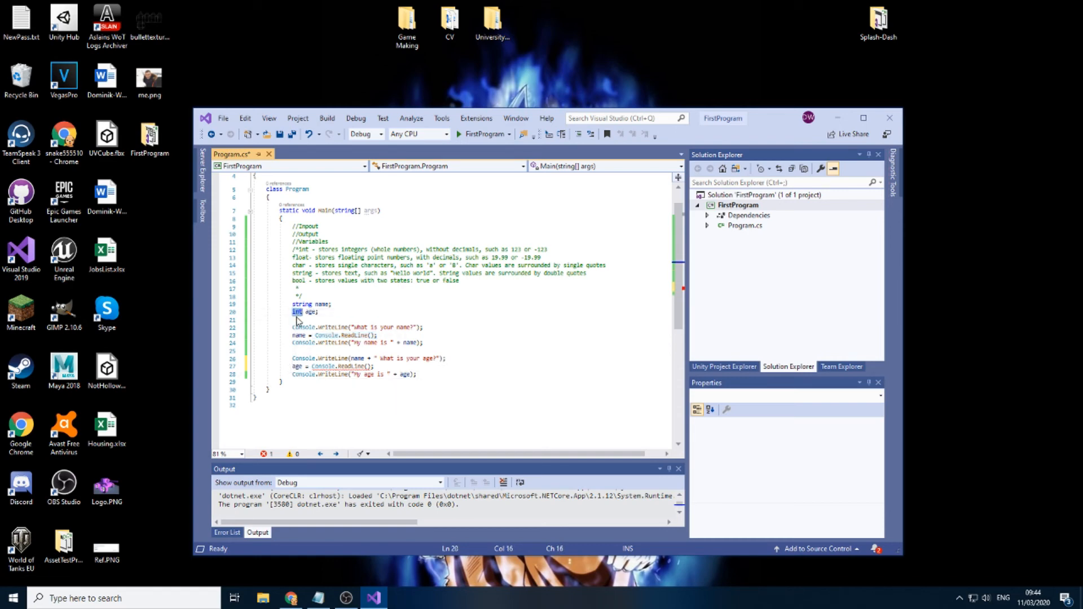
text(string)
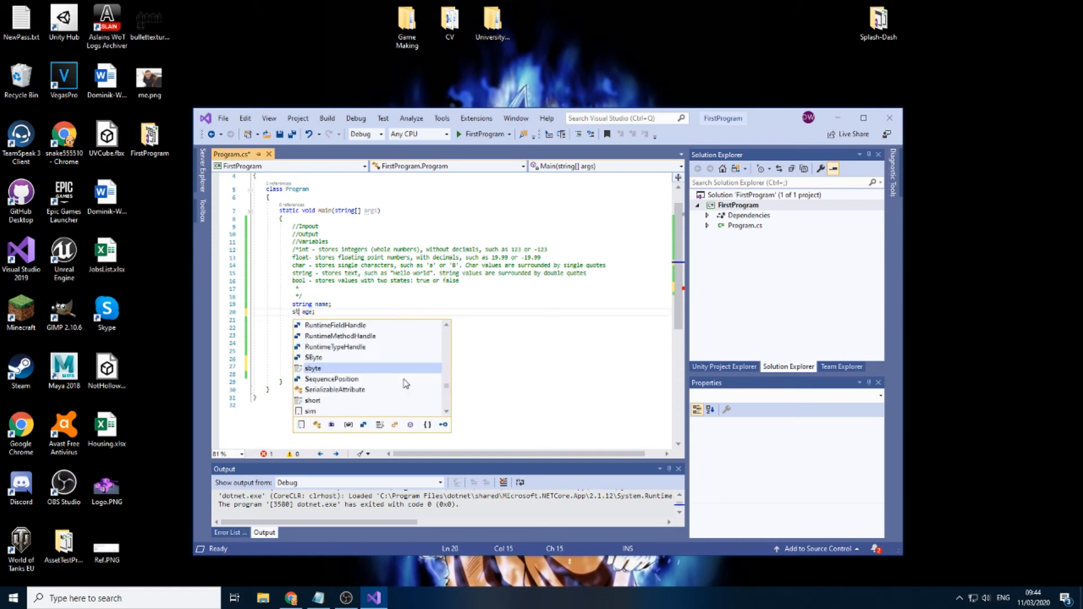
click(508, 430)
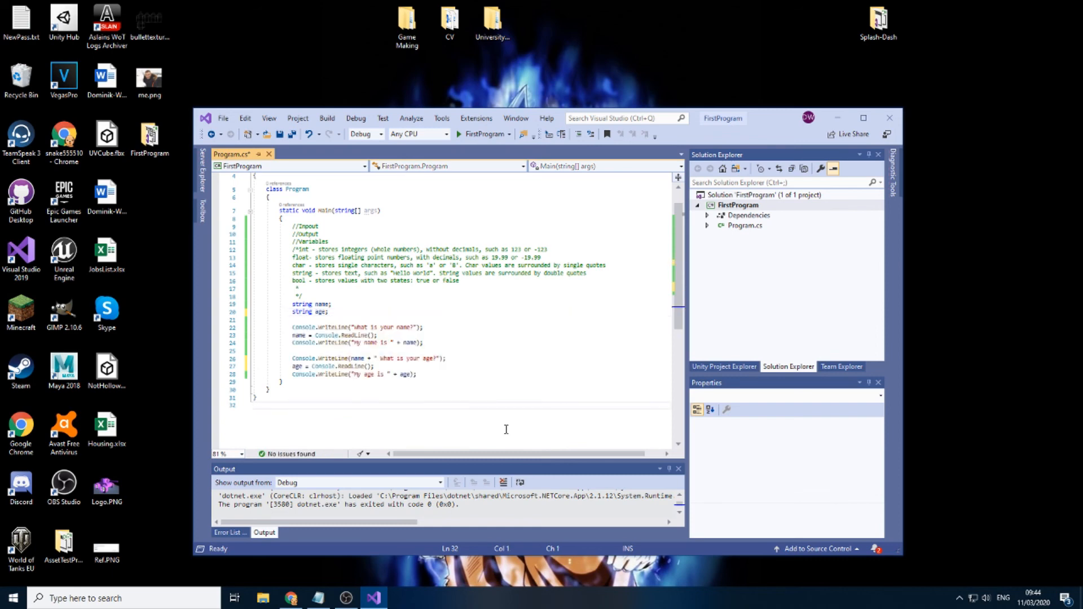
Revert line 20 to int age, undoing stray letters on line 21, and save Program.cs
double_click(305, 313)
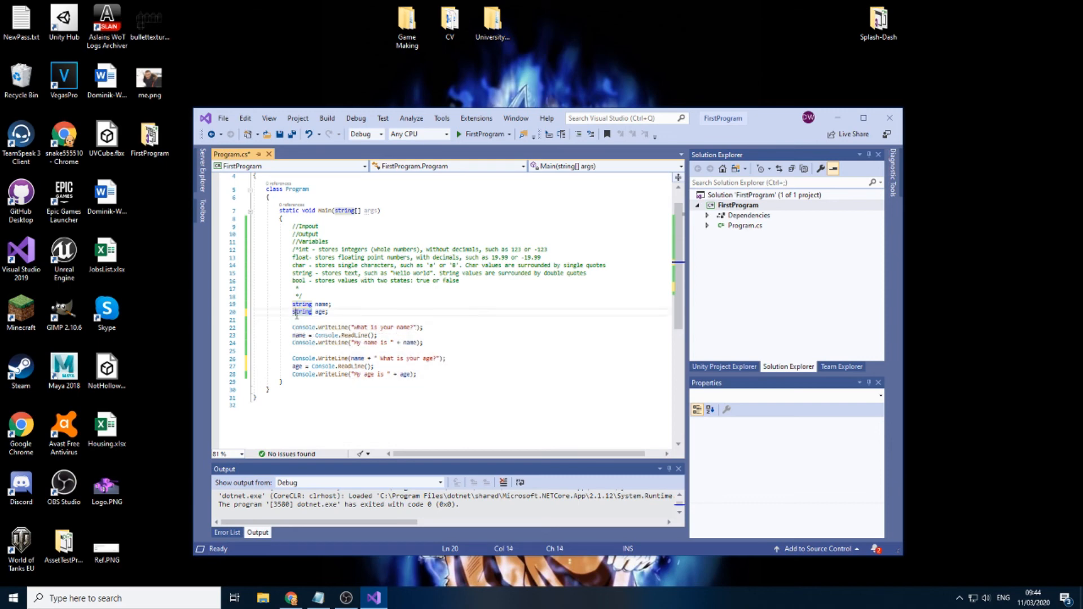
click(327, 320)
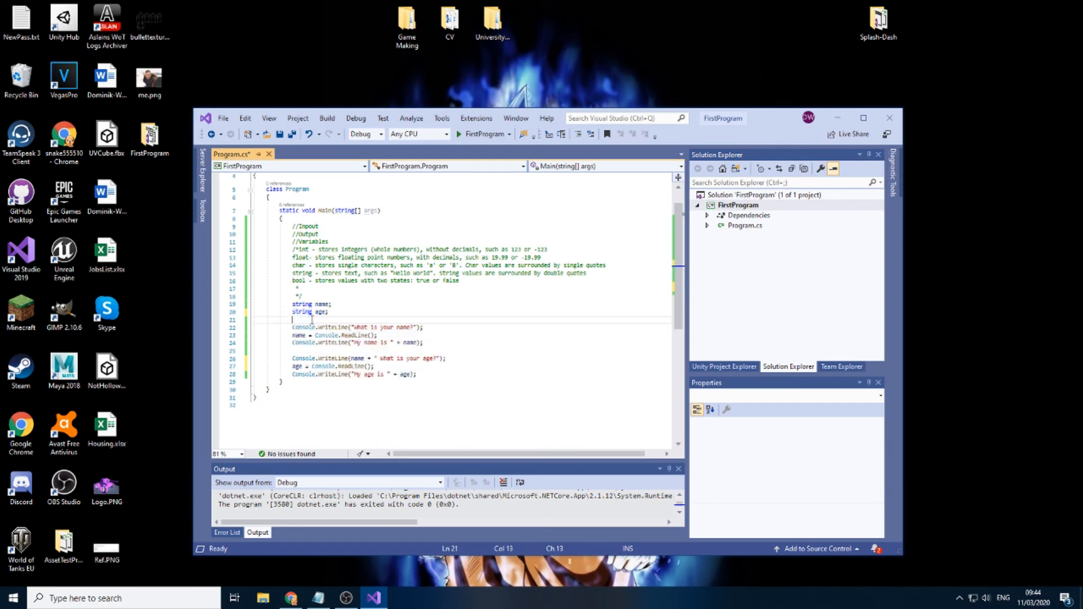
text(/daskasd)
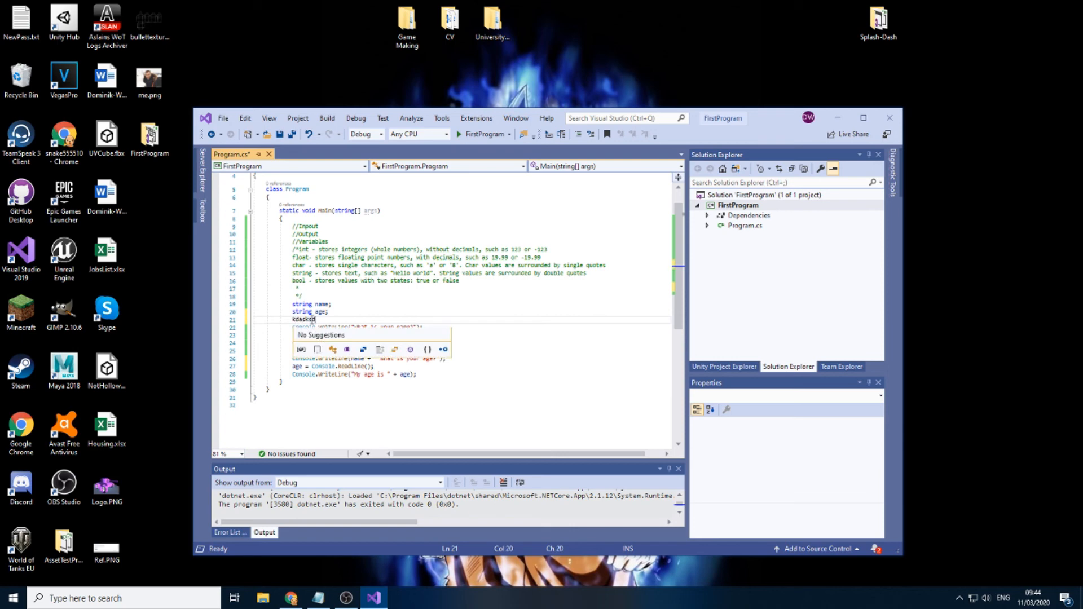
key(ctrl+z)
double_click(302, 312)
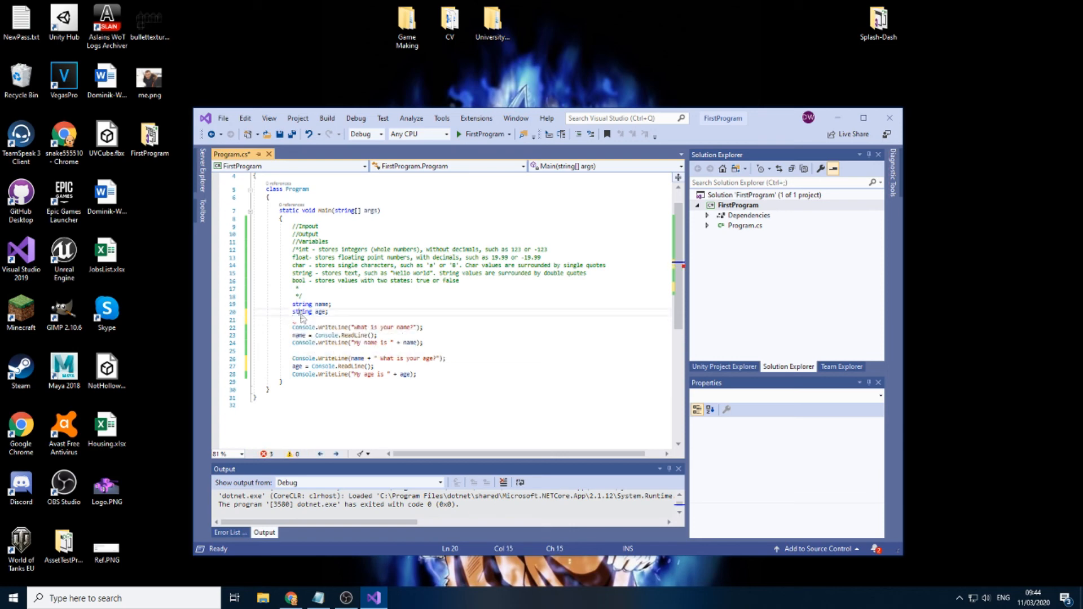
text(int)
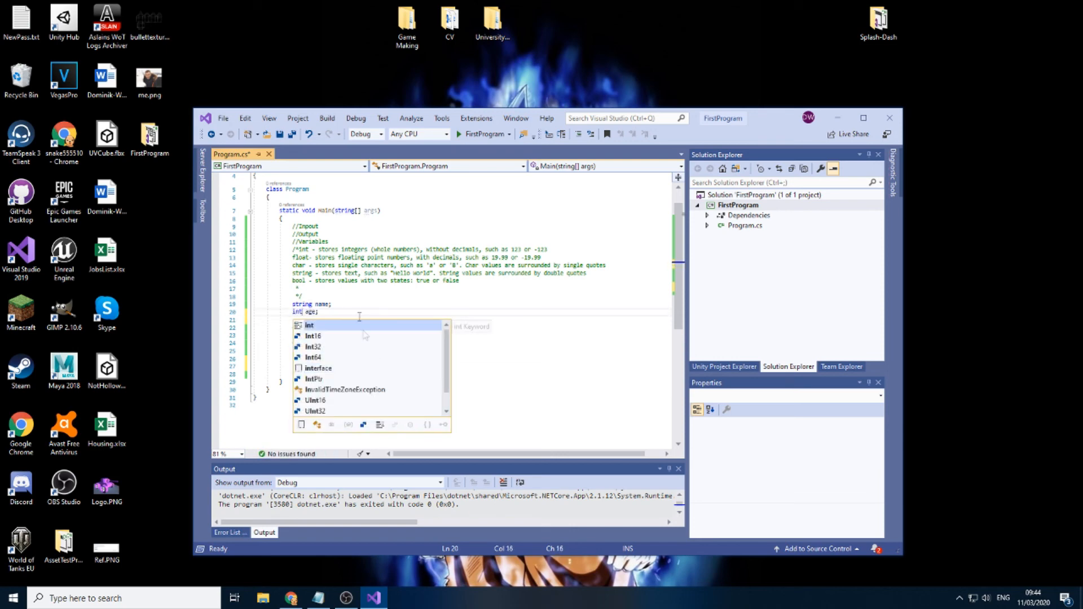
click(352, 305)
click(333, 352)
key(ctrl+s)
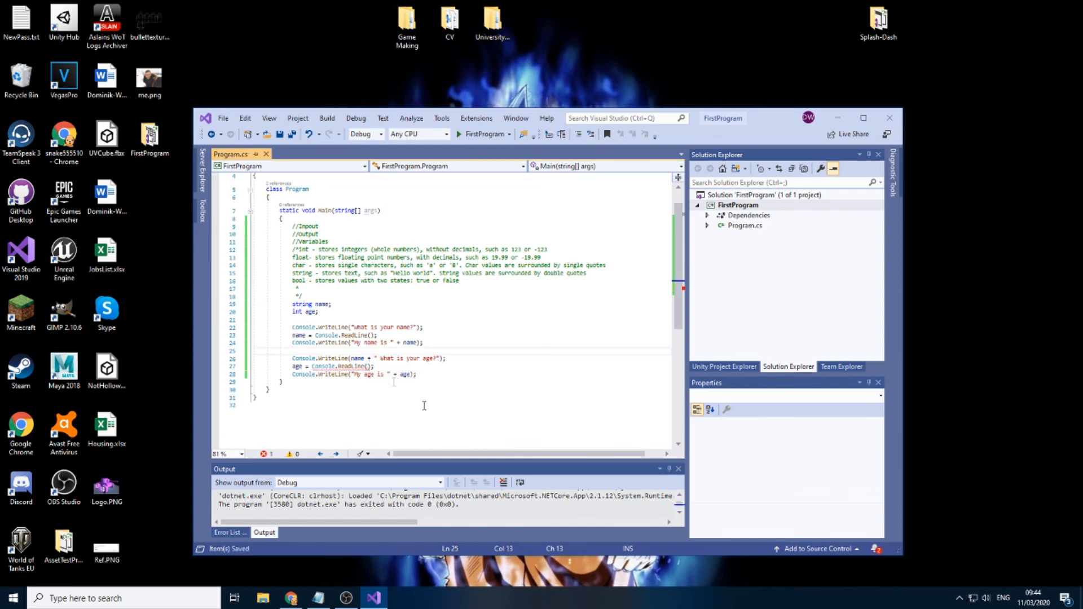
Wrap the age input so line 27 reads age = int.Parse(Console.ReadLine());
click(312, 366)
text(int.)
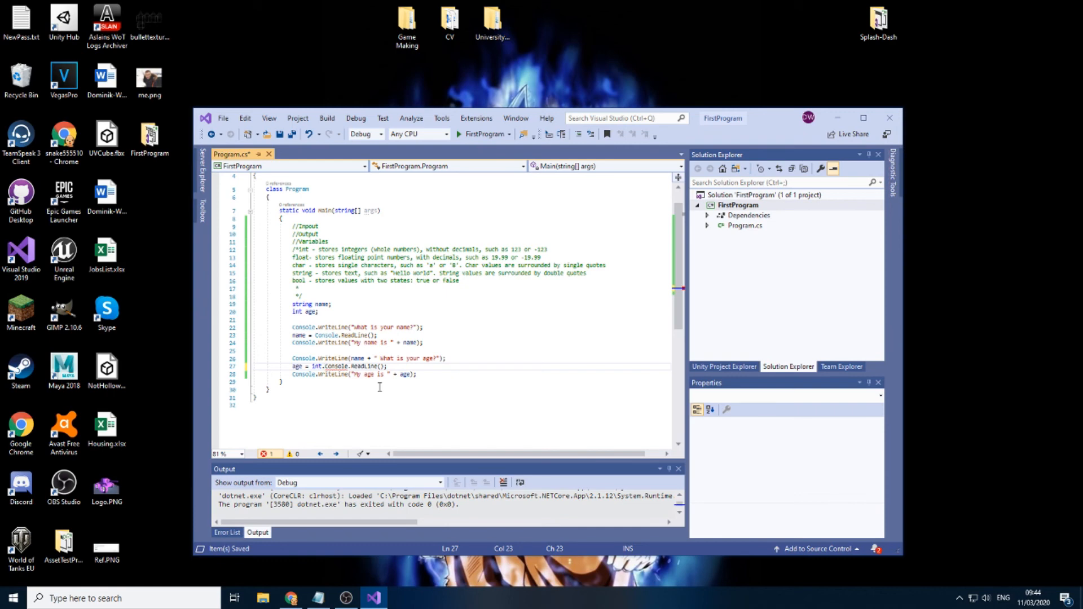
text(Parse()
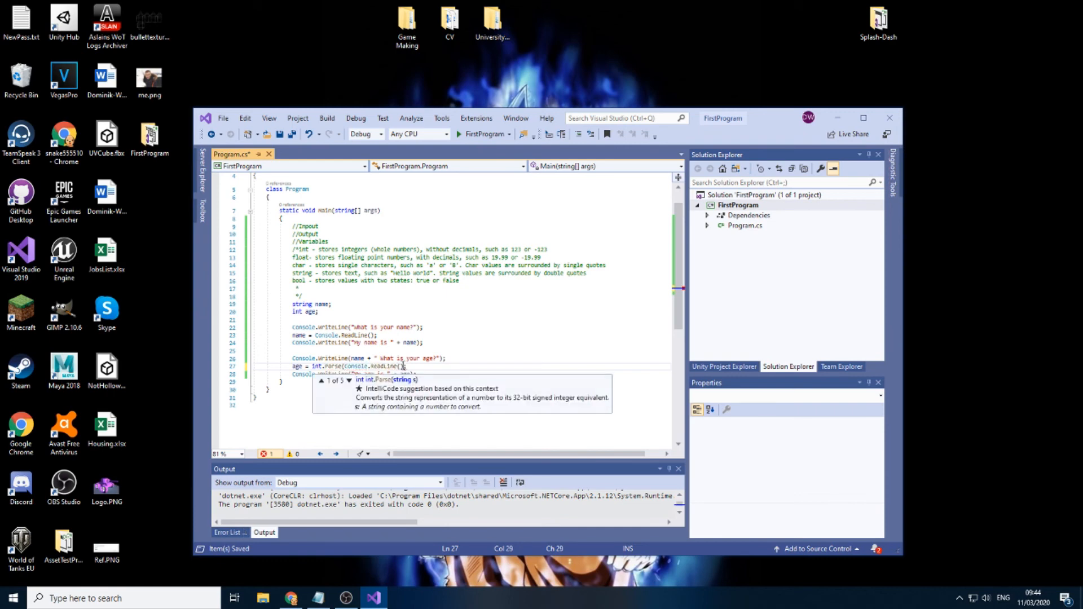
key(End)
key(Left)
key(Left)
text())
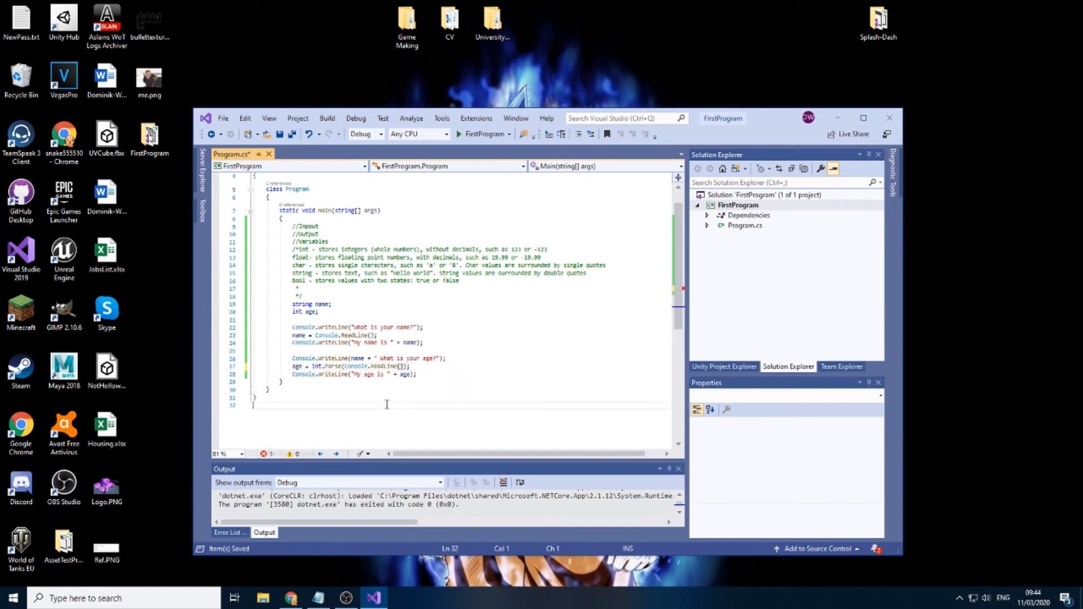
click(317, 366)
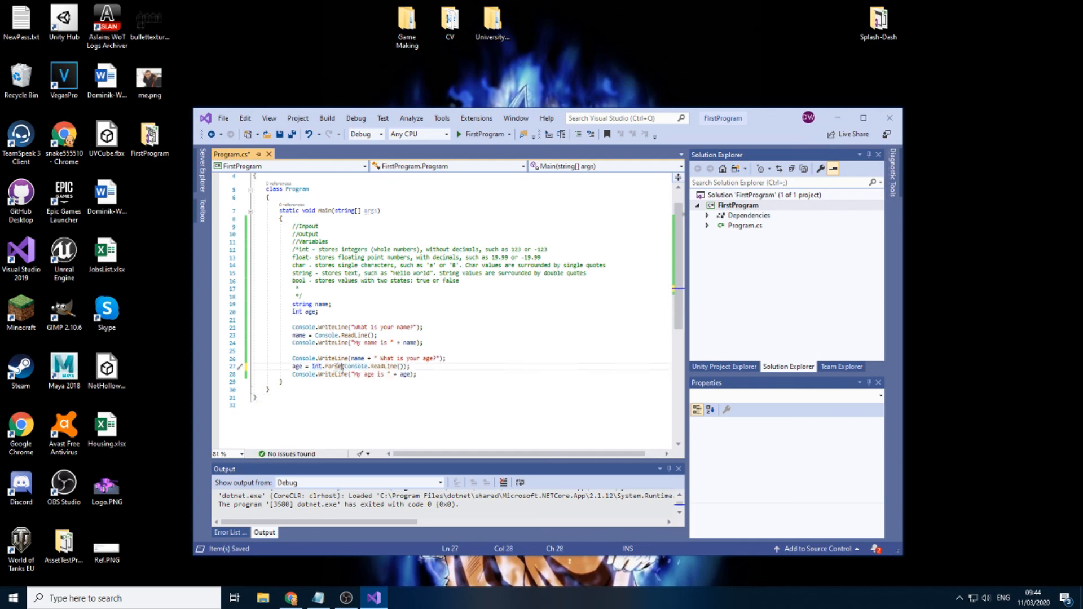
click(388, 396)
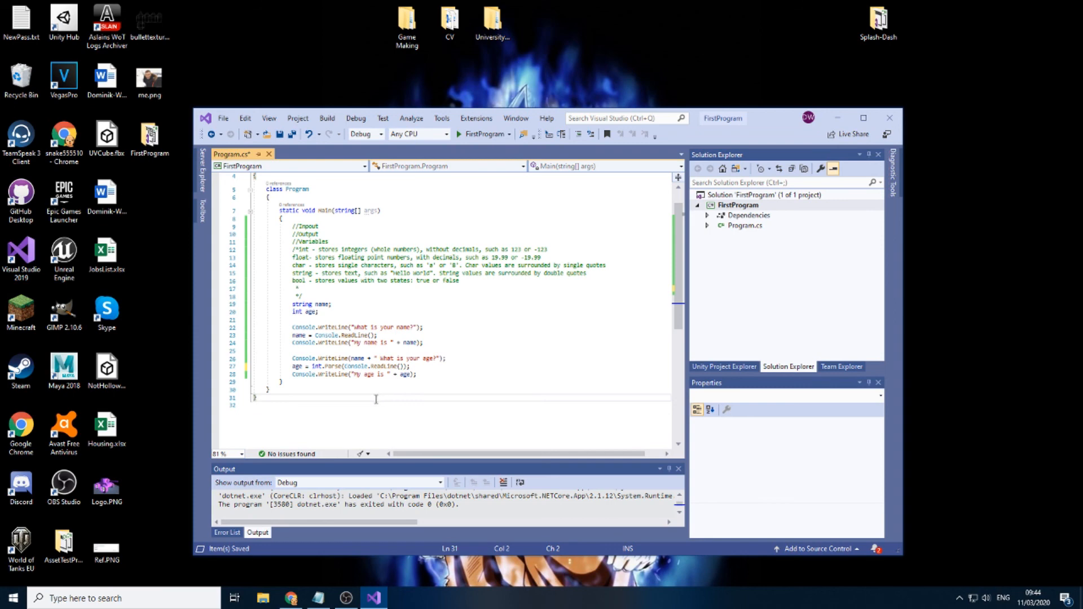
Inspect the WriteLine call's info popup on line 22, then build and run with F5
click(367, 382)
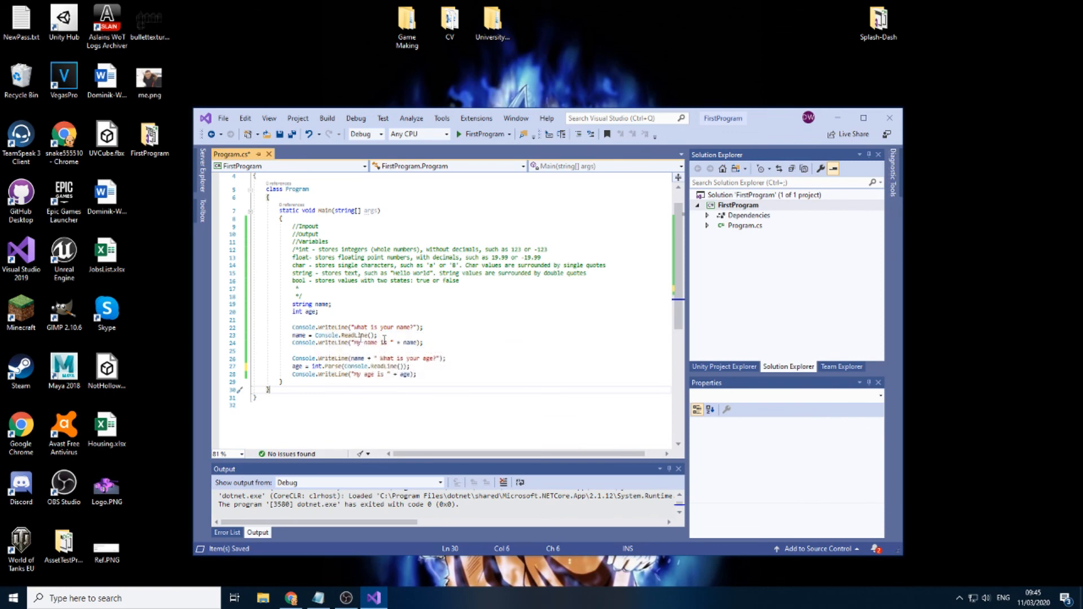
double_click(334, 327)
mouse_move(382, 327)
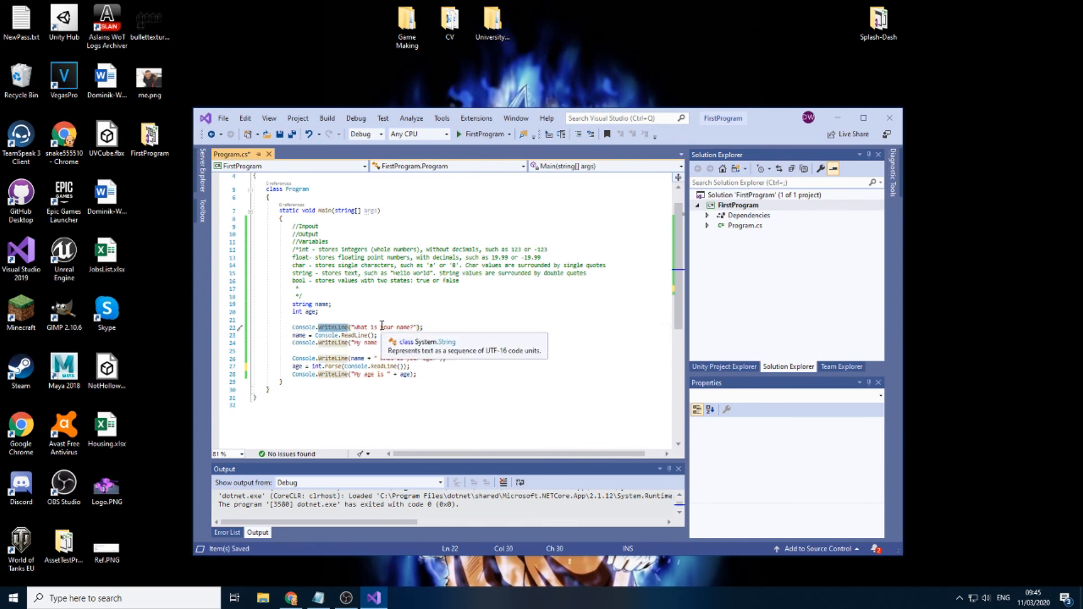
click(366, 391)
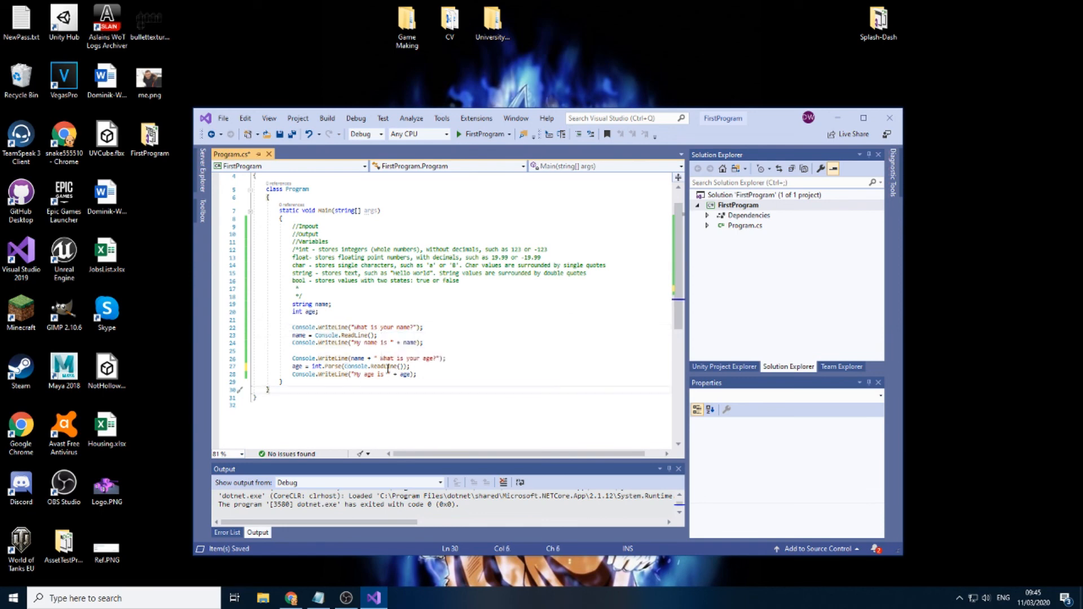
click(388, 366)
mouse_move(334, 358)
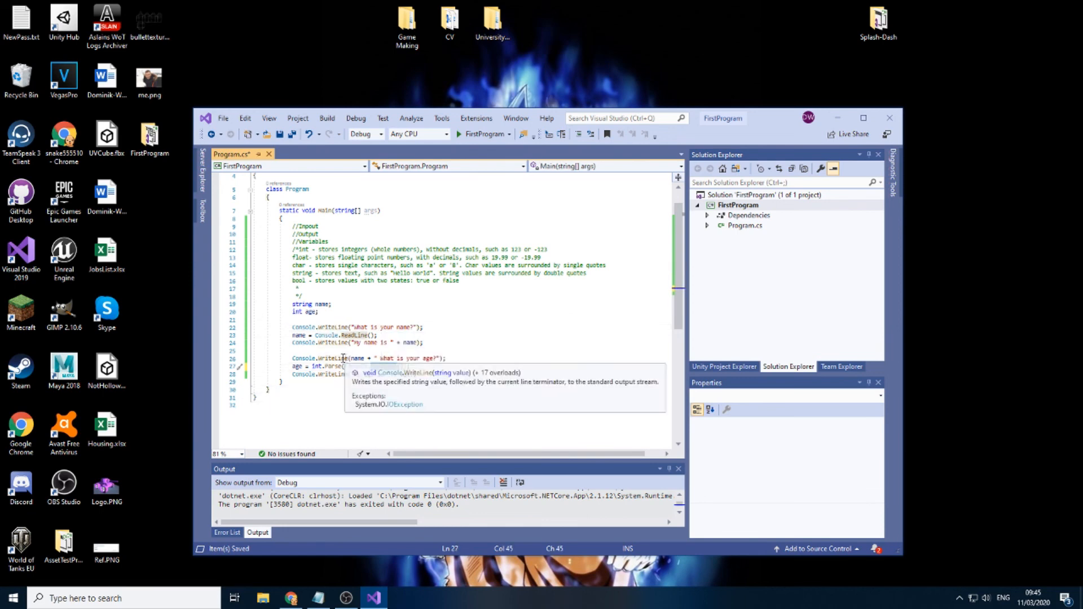
click(405, 392)
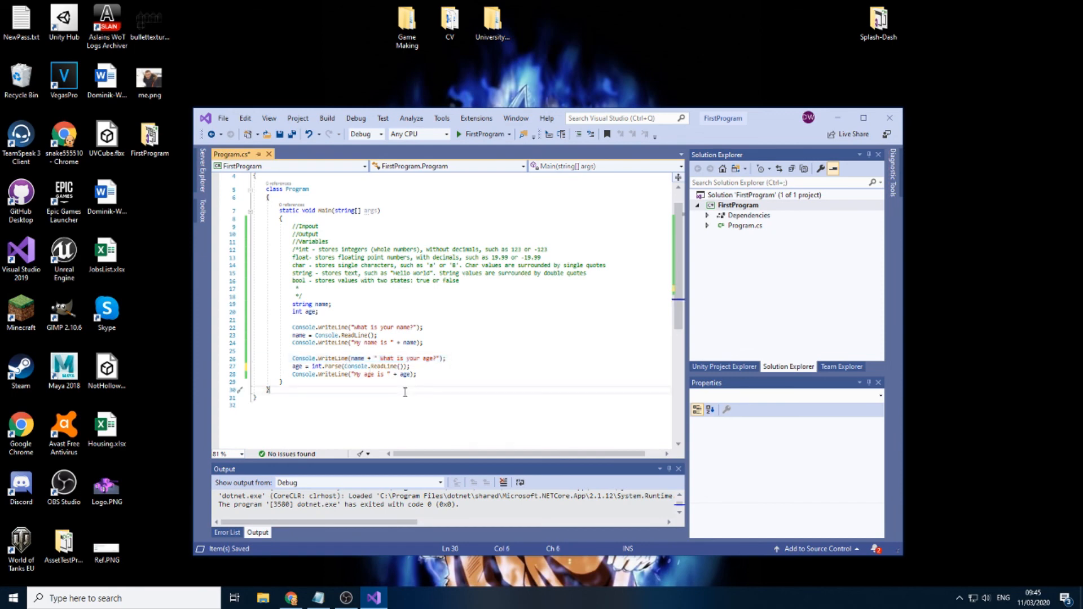
key(F5)
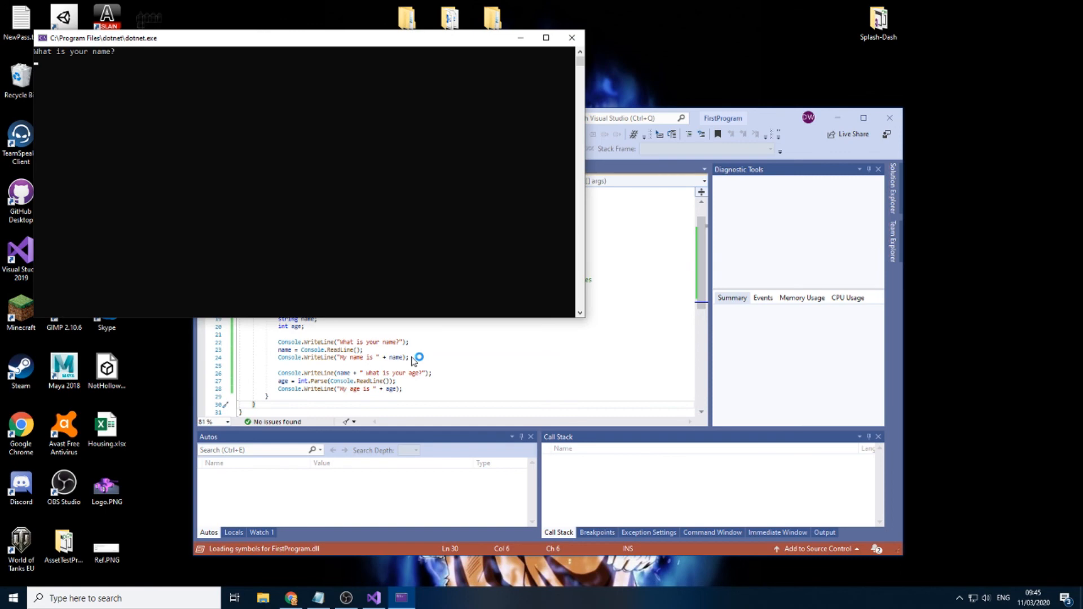
text(Dominik)
Answer Dominik and 24 so it prints 'My age is 24', then close the console
key(Return)
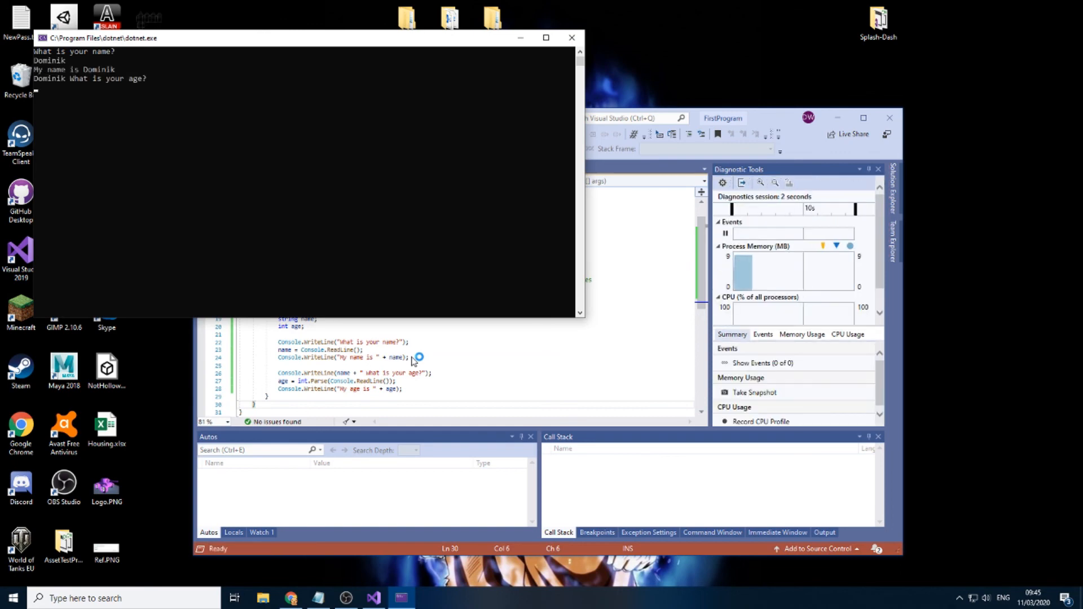
text(24)
key(Return)
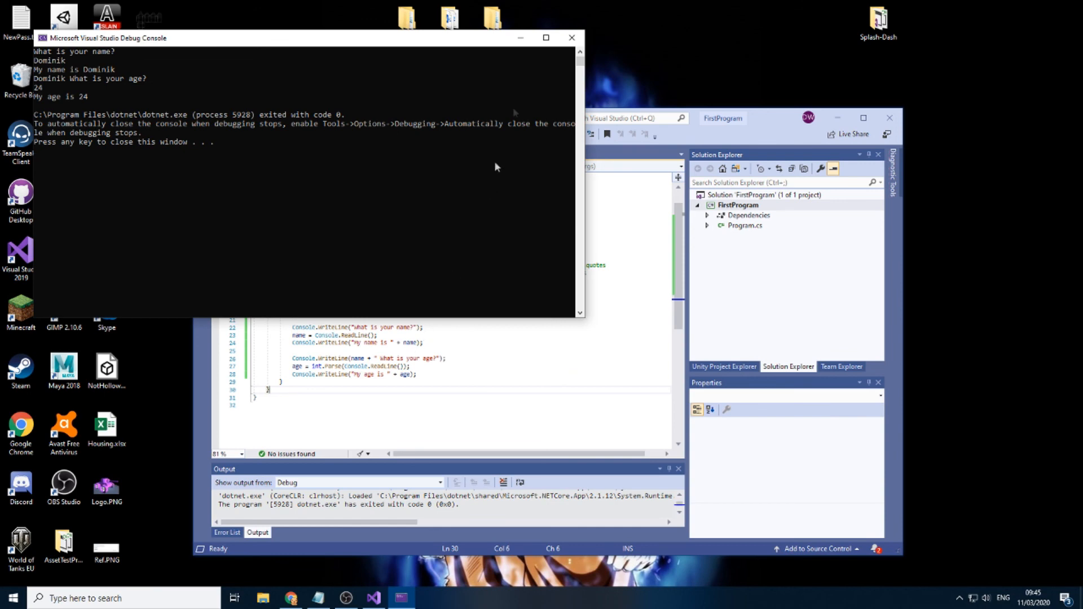
click(571, 39)
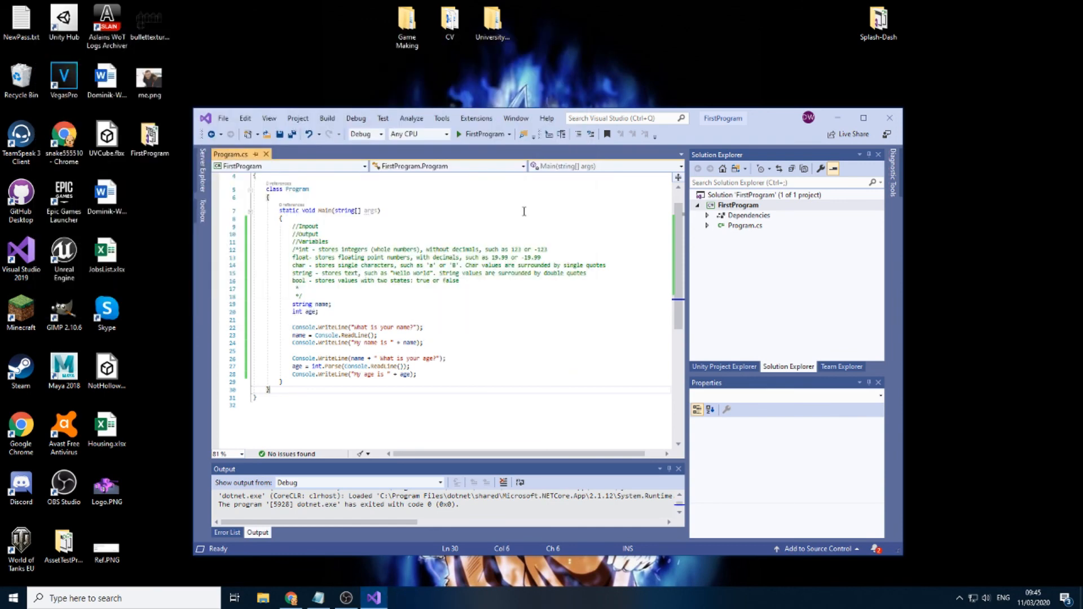